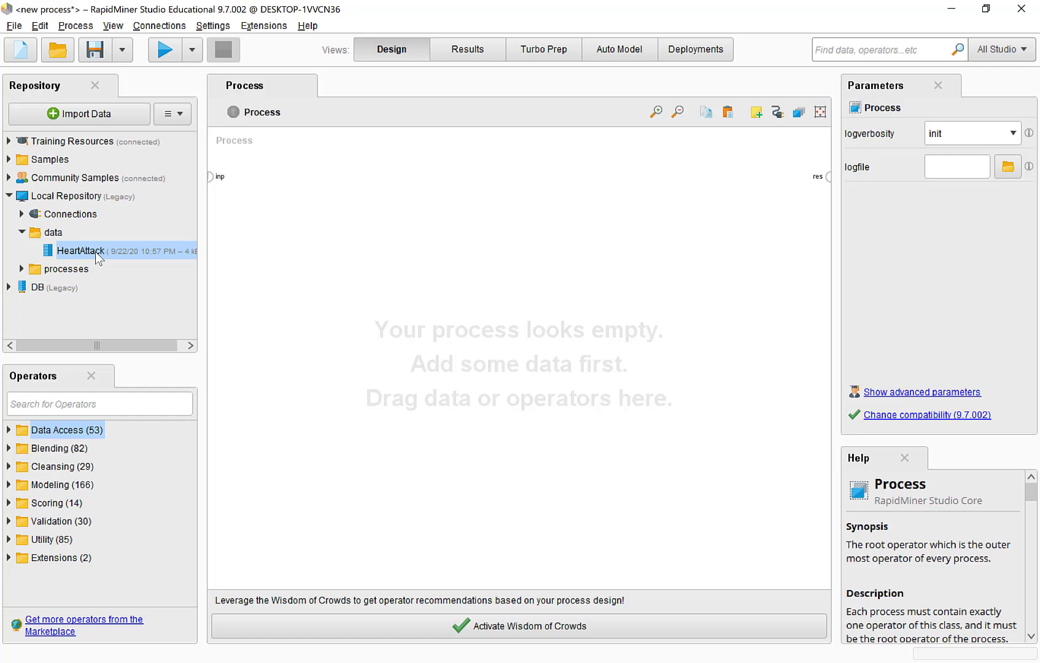
- Open the HeartAttack dataset from the local repository and widen the 2nd_Heart_Attack column to show its full name
double_click(96, 252)
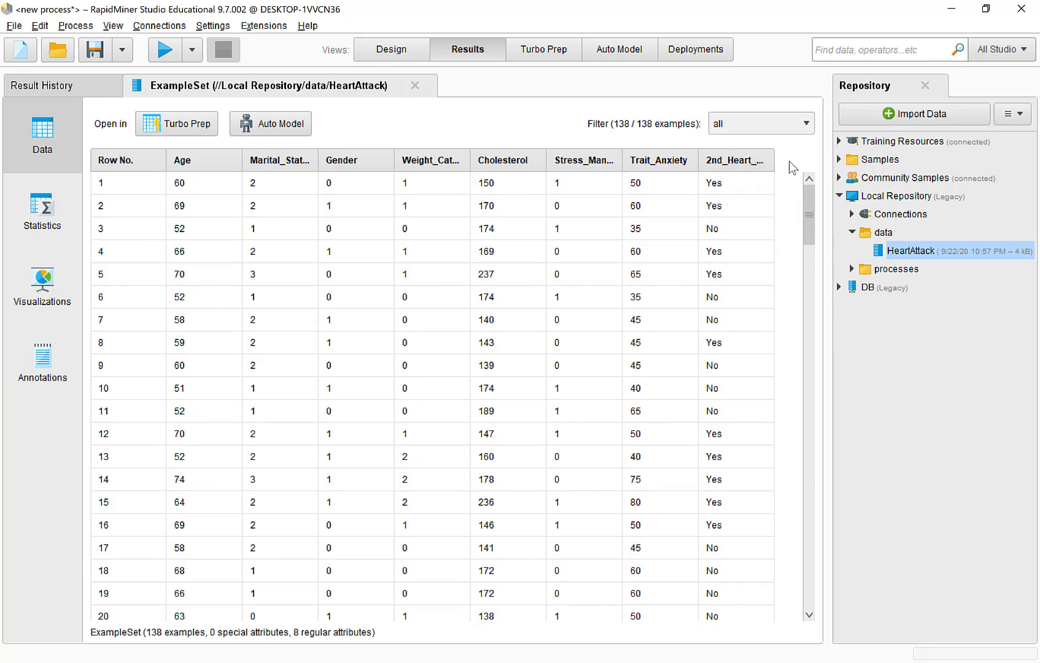
left_click_drag(775, 158, 803, 161)
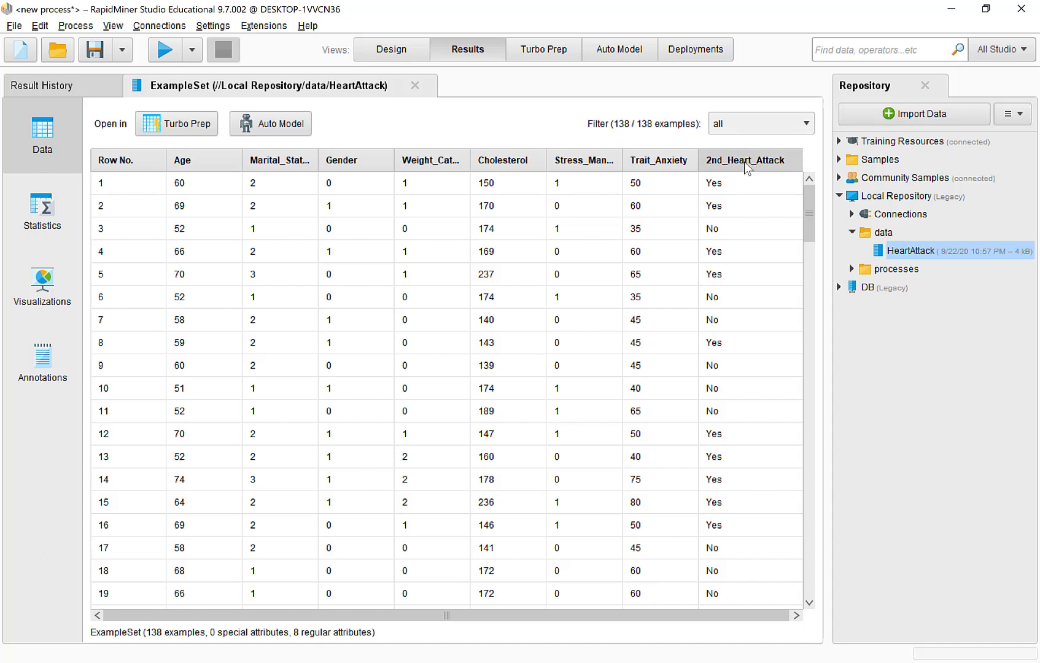
mouse_move(747, 166)
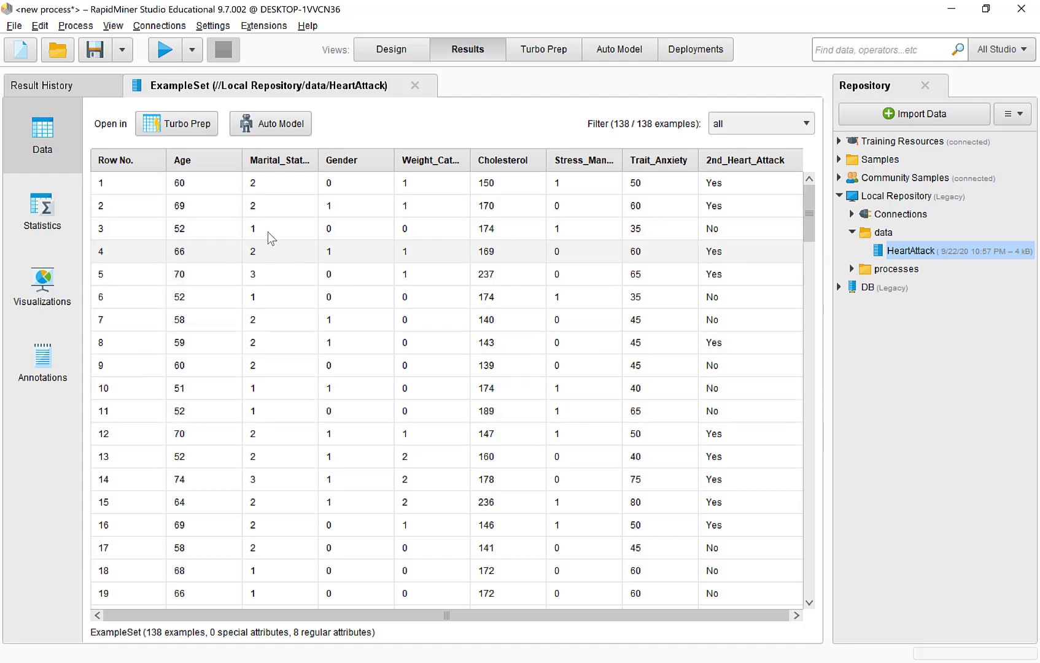
- Review the HeartAttack attribute statistics, including types, missing values, ranges, averages and the 2nd_Heart_Attack class values
left_click(37, 211)
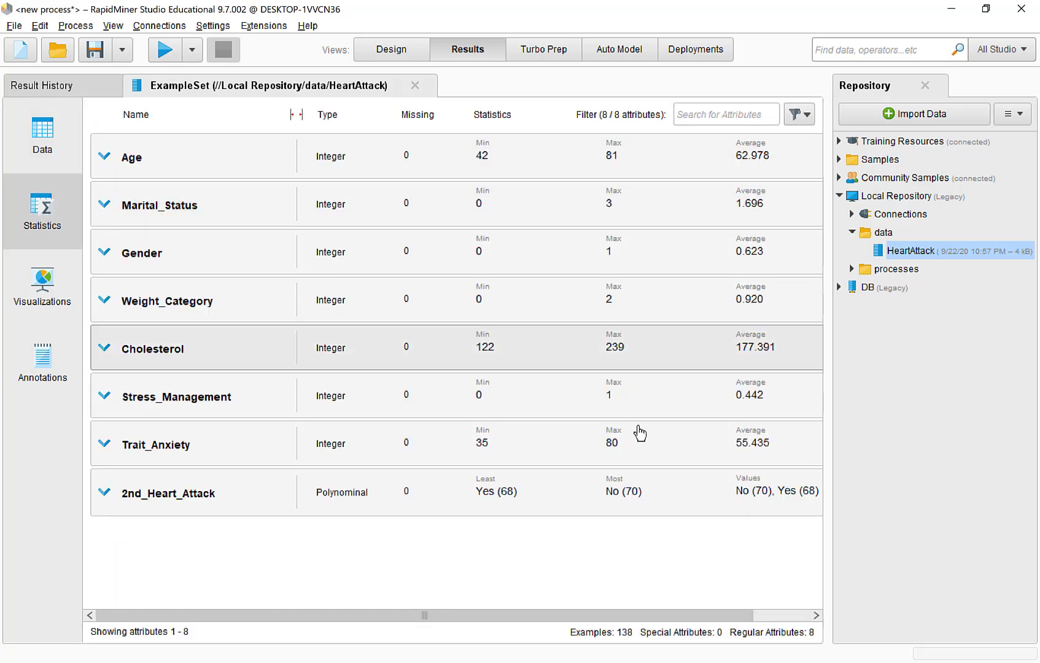
left_click_drag(709, 617, 785, 615)
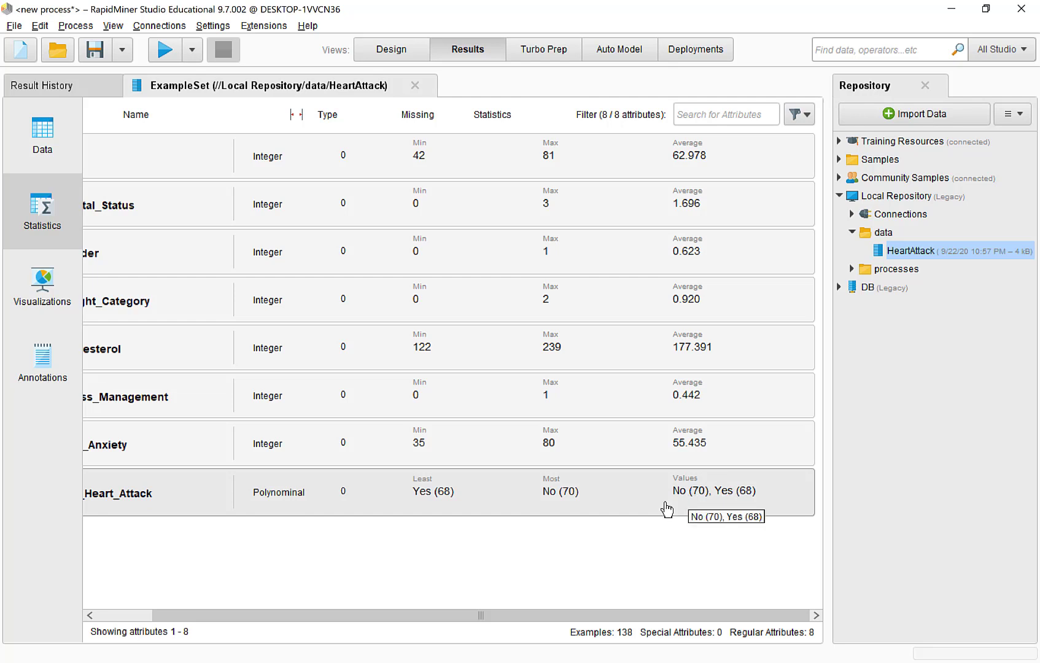
left_click(108, 614)
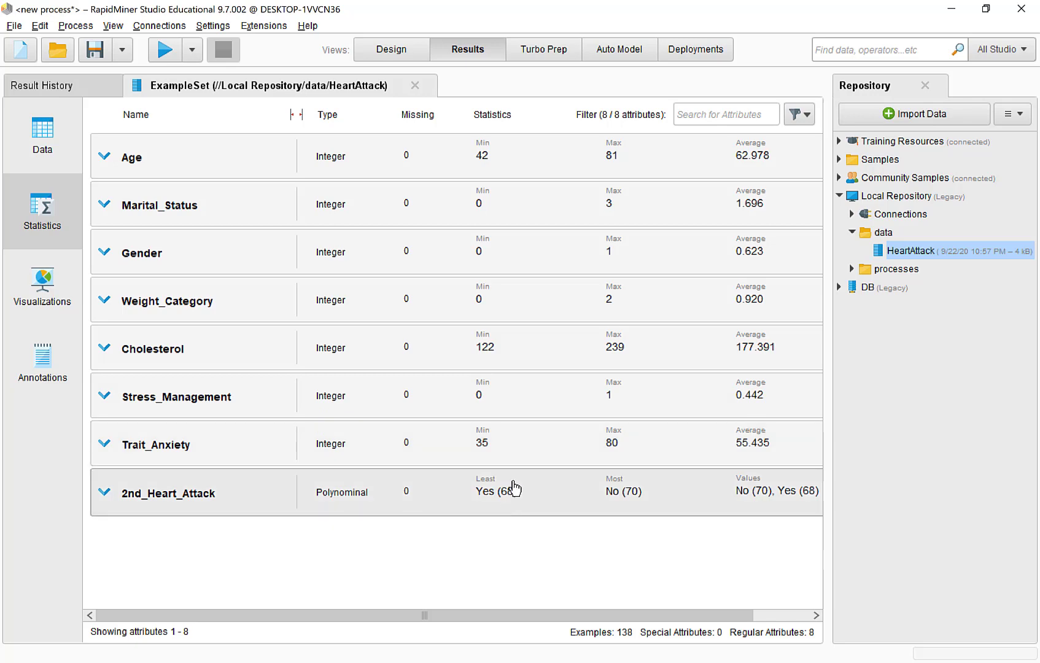
- Add the HeartAttack dataset to the process design and connect its output to a new Set Role operator below it
left_click(395, 49)
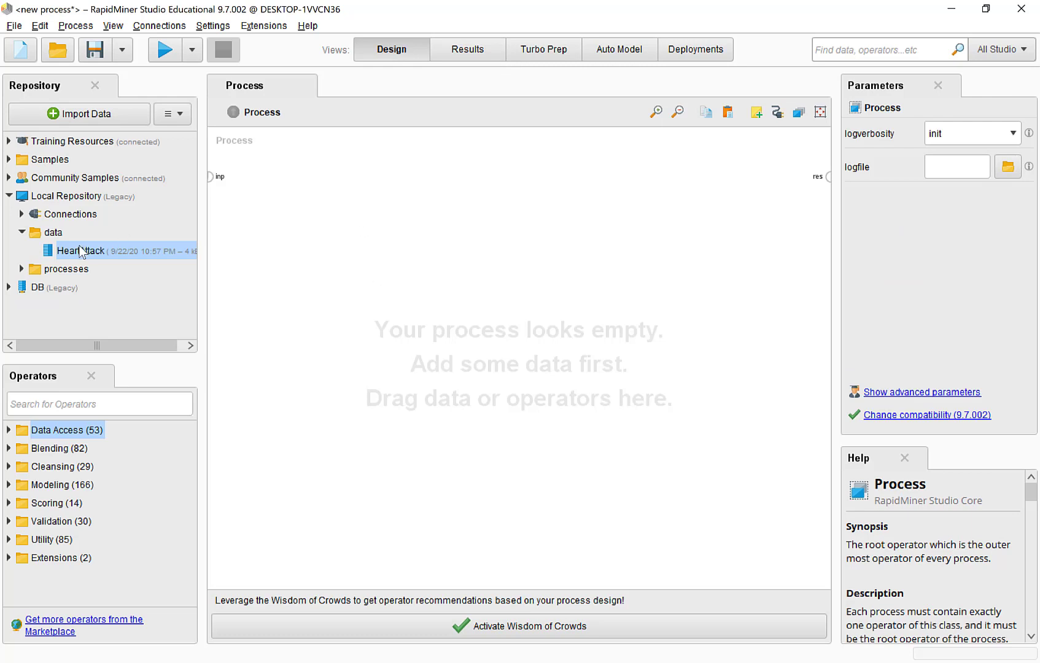
left_click_drag(80, 249, 309, 228)
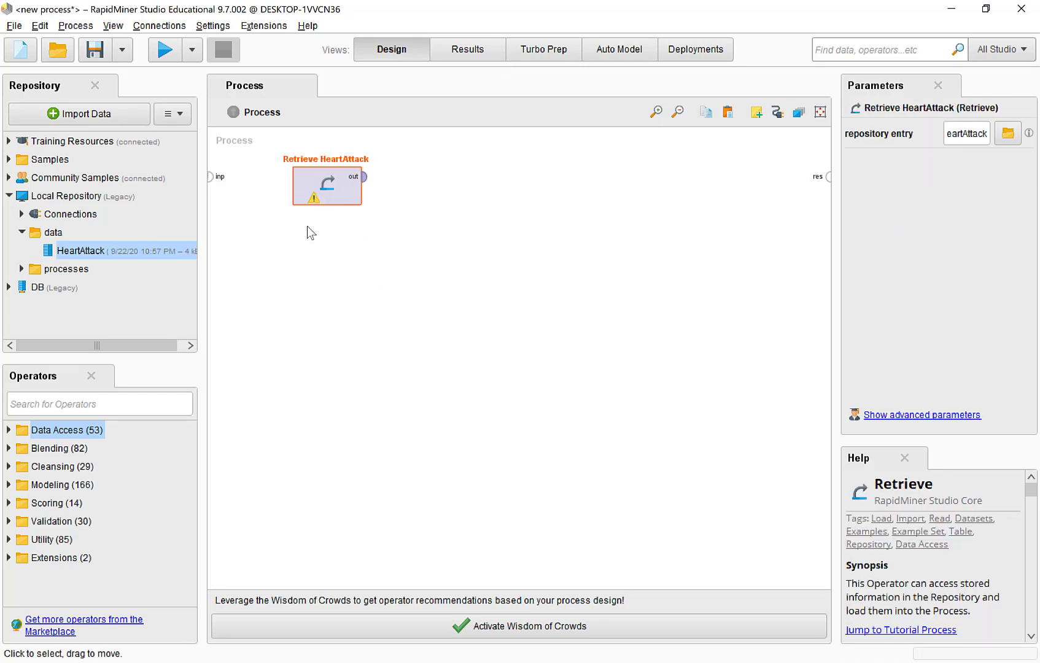
left_click(81, 406)
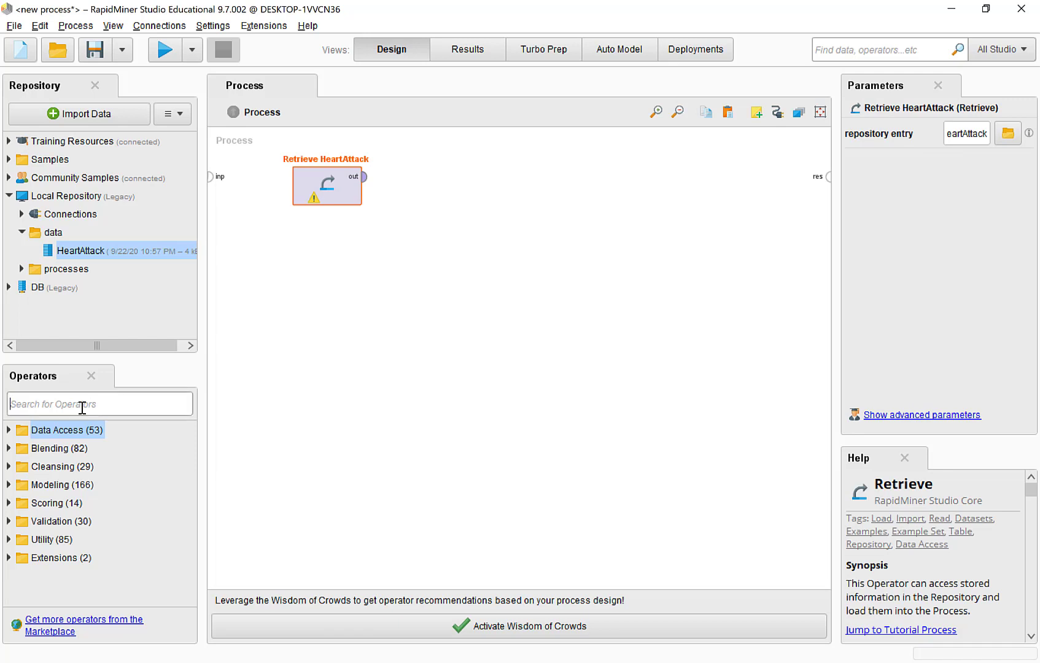
type("set role")
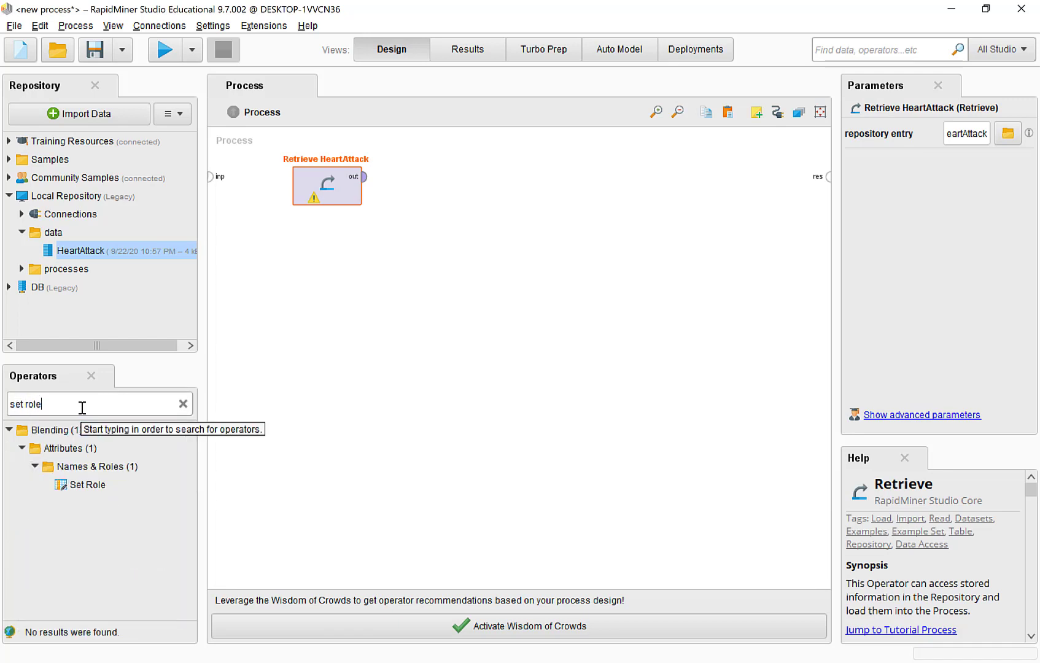
left_click_drag(87, 485, 327, 270)
left_click(363, 177)
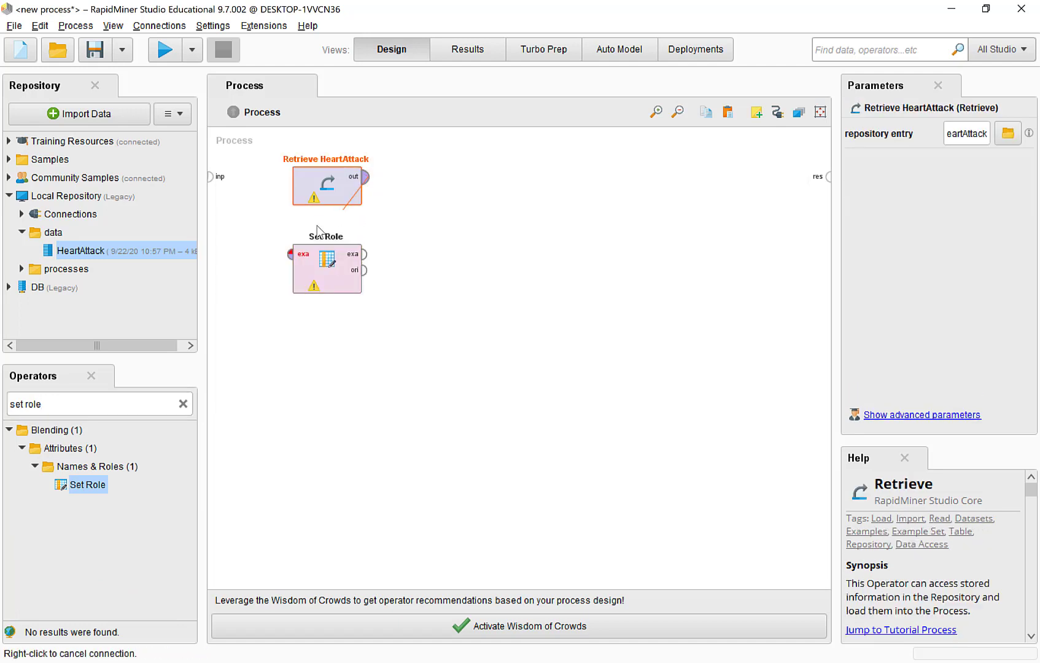
left_click(299, 254)
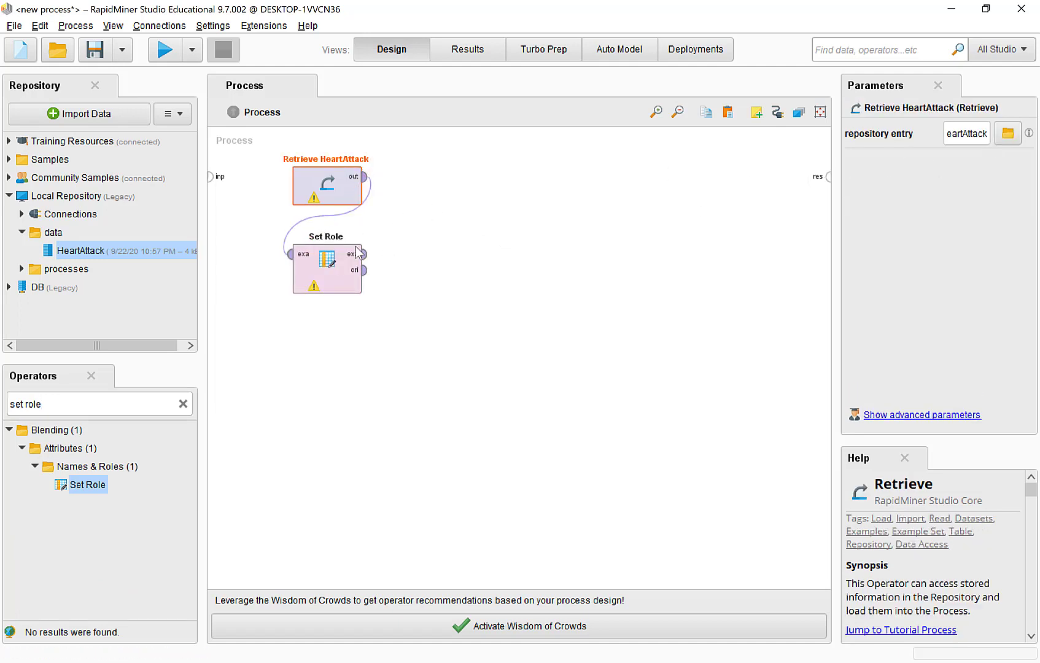
- Configure Set Role to give the 2nd_Heart_Attack attribute the target role label
left_click(332, 287)
left_click(1013, 133)
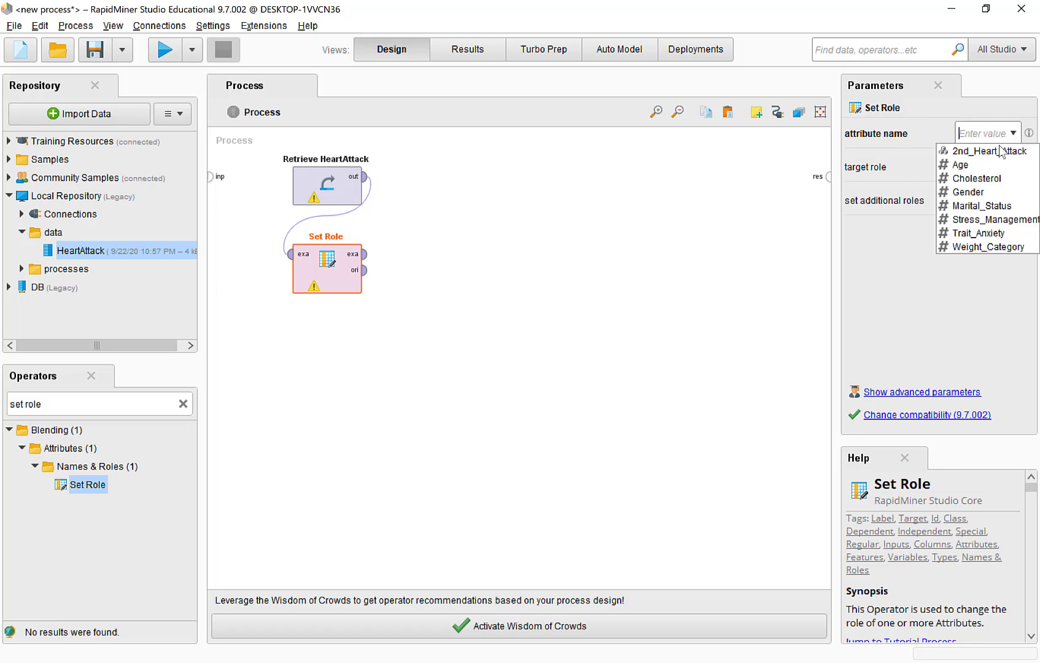
left_click(993, 154)
left_click(1013, 166)
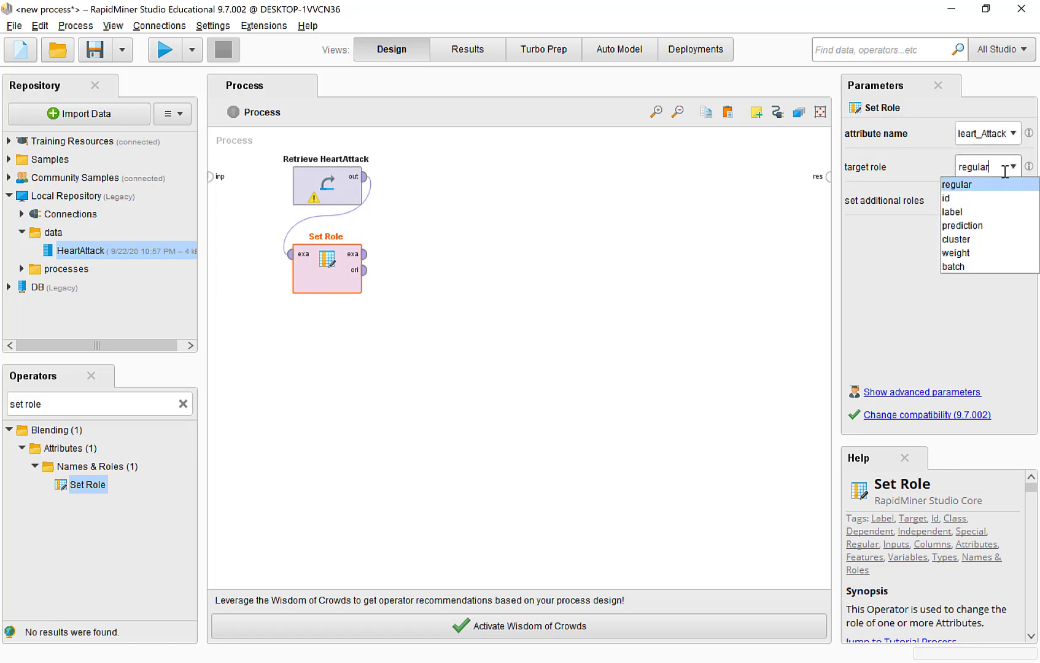
left_click(968, 211)
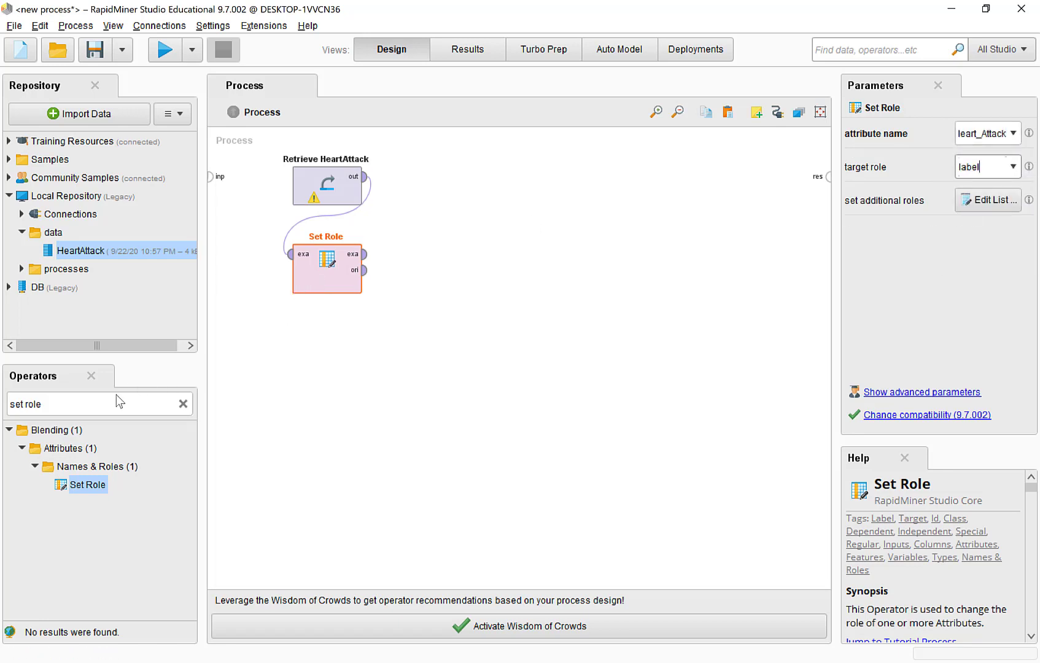
- Add a Split Data operator below Set Role and connect Set Role's example set output to it
left_click(91, 407)
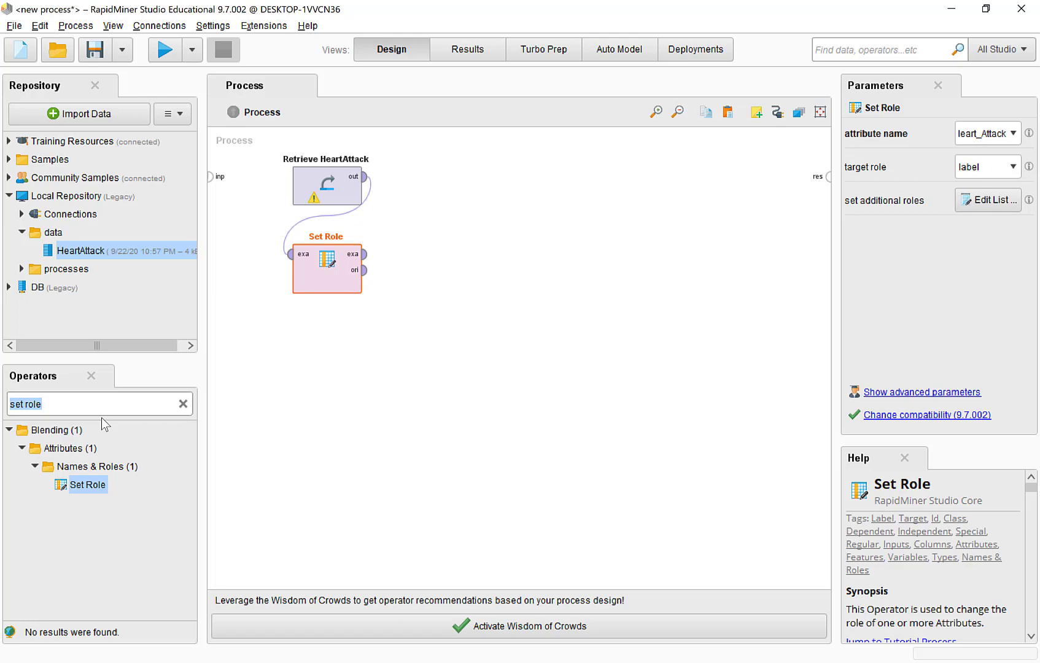
type("split")
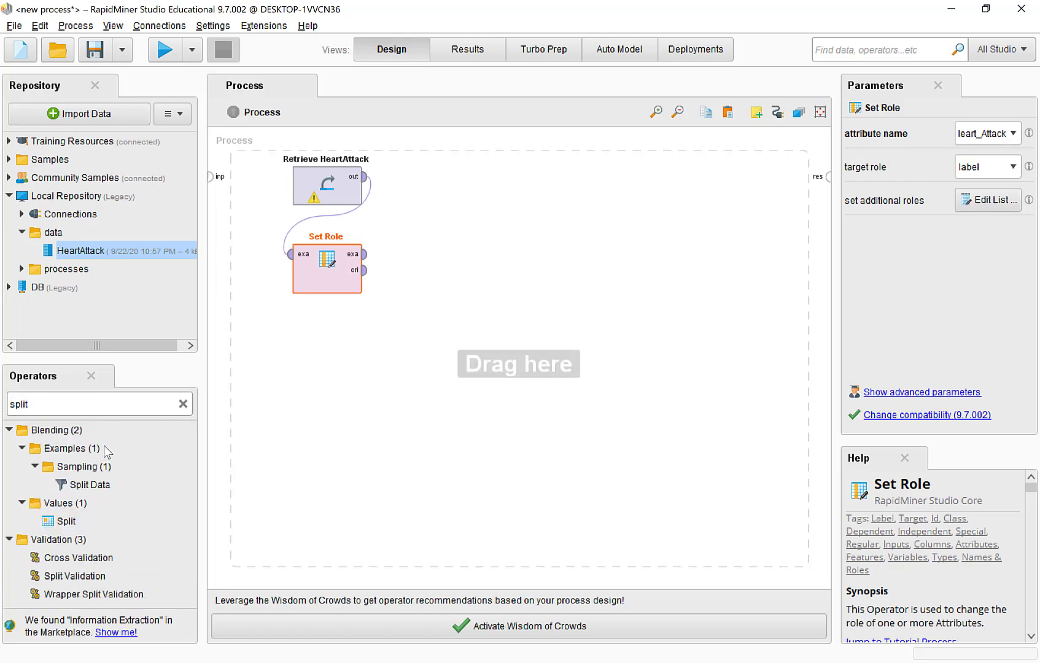
left_click_drag(86, 485, 329, 374)
left_click(364, 253)
left_click(290, 372)
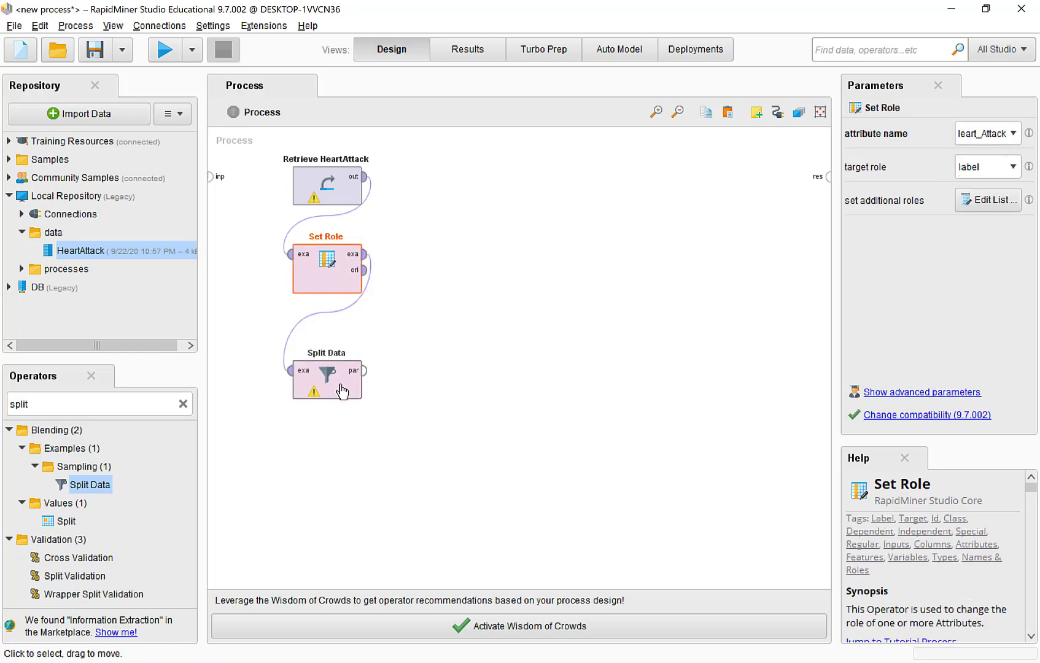
- Define two Split Data partitions with ratios 0.7 and 0.3
left_click(342, 392)
left_click(980, 132)
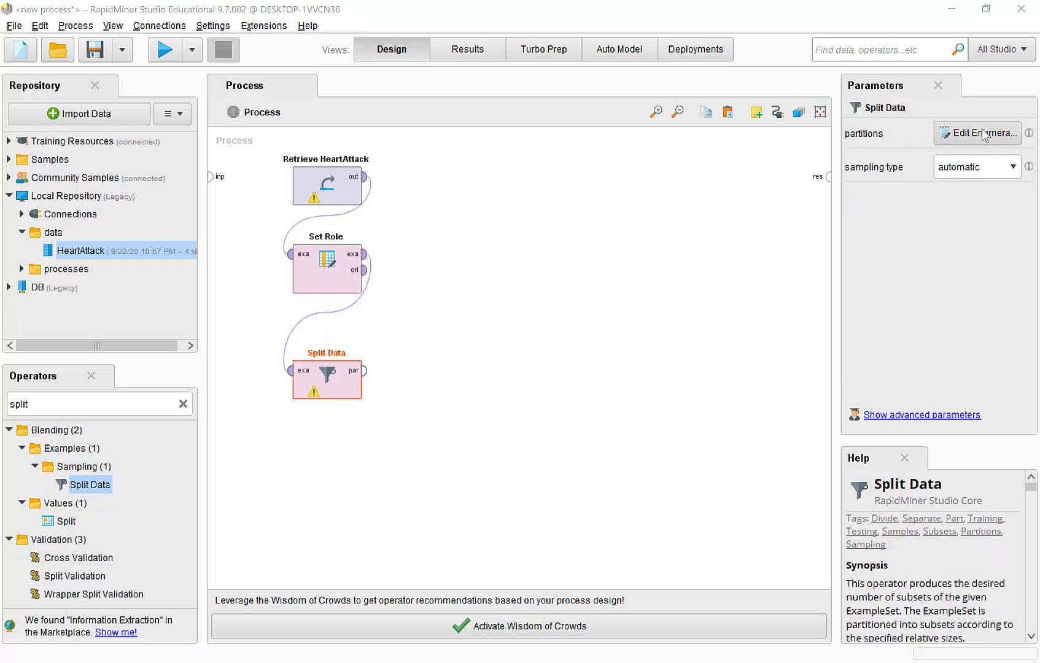
left_click(522, 511)
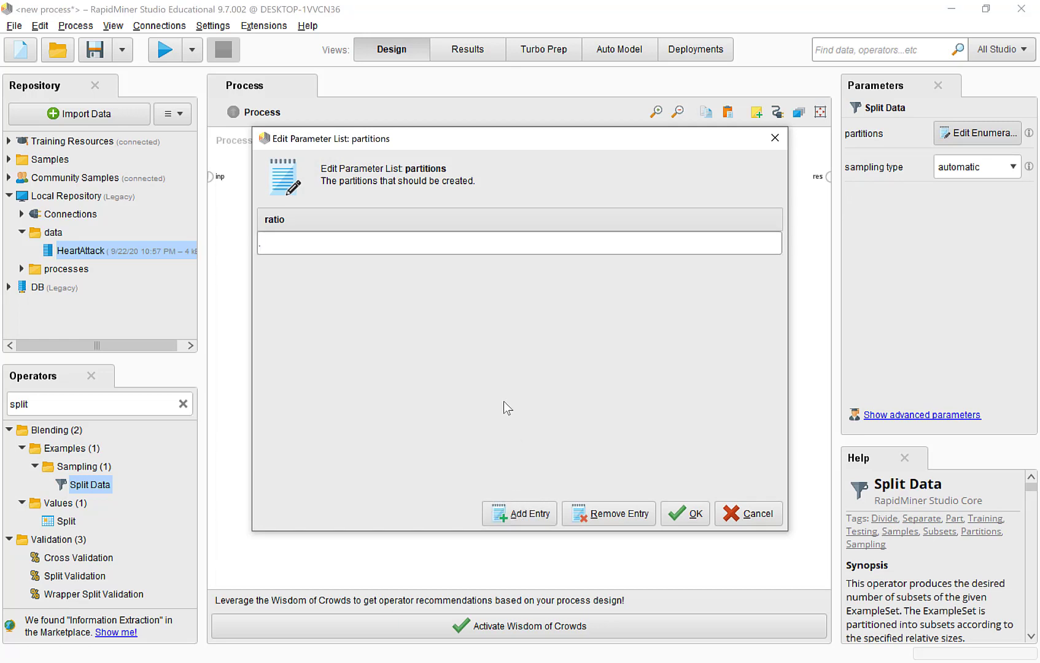
left_click(528, 513)
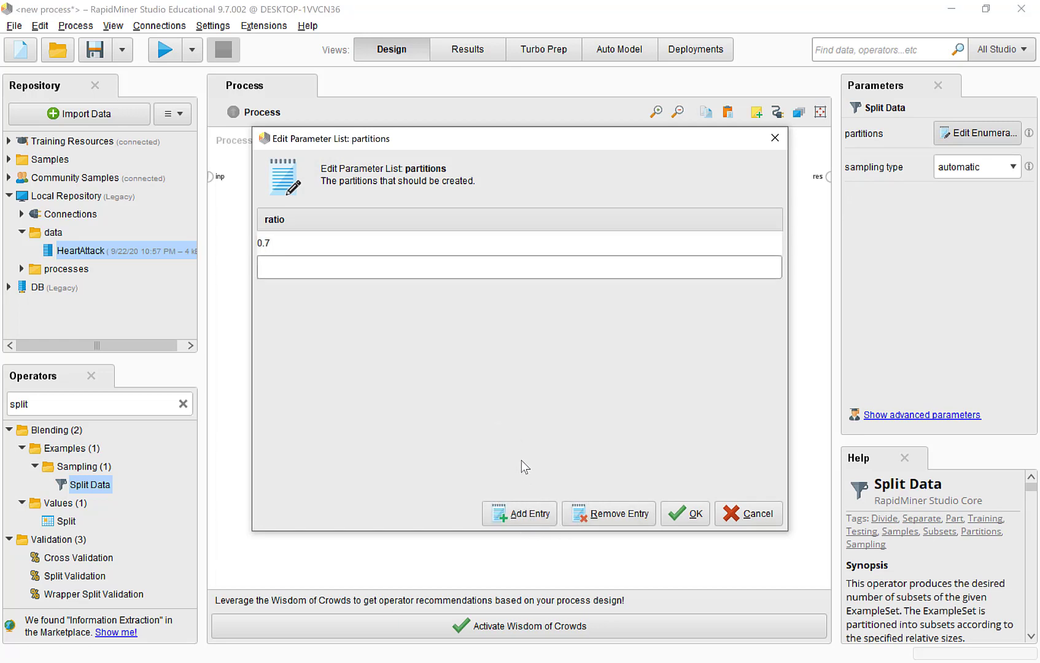
type(".3")
left_click(690, 516)
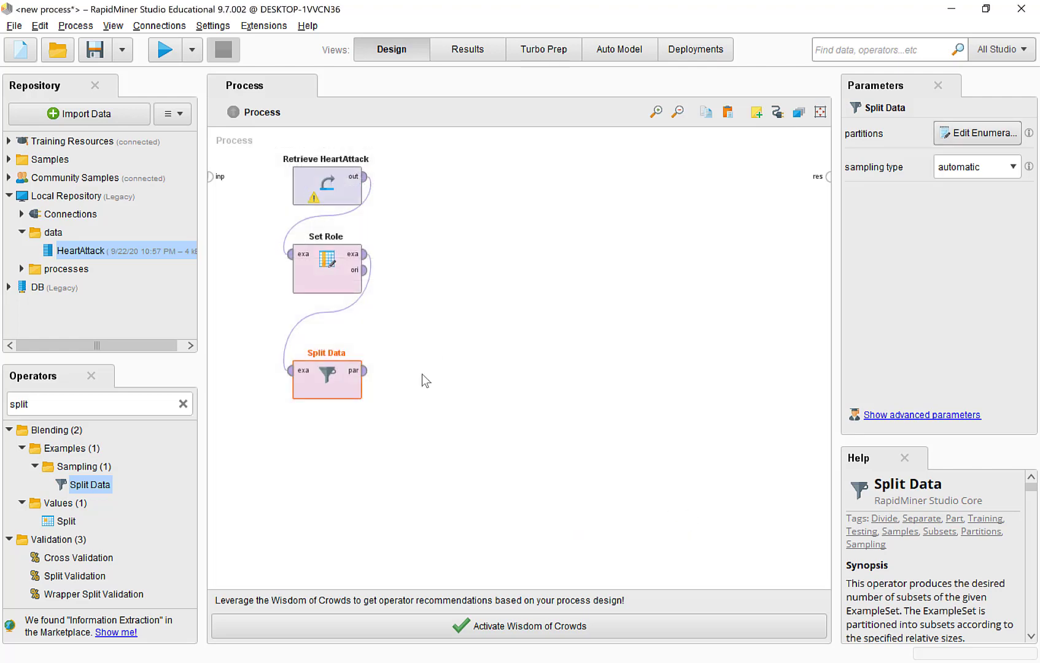
- Add a Logistic Regression operator and connect the first Split Data partition to its training input
left_click(57, 406)
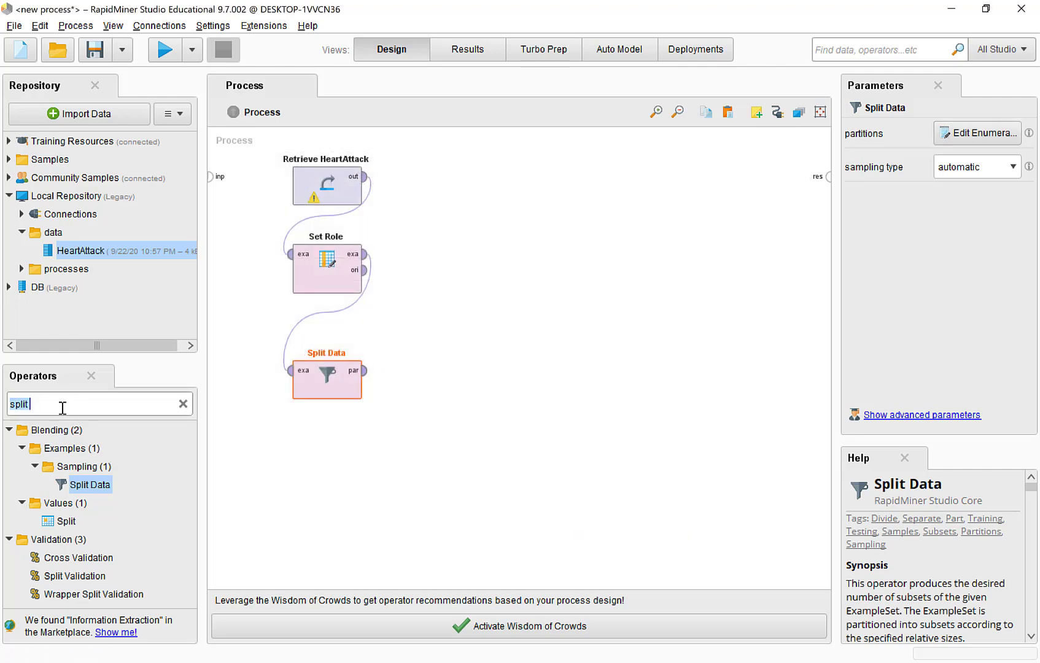
type("logistic")
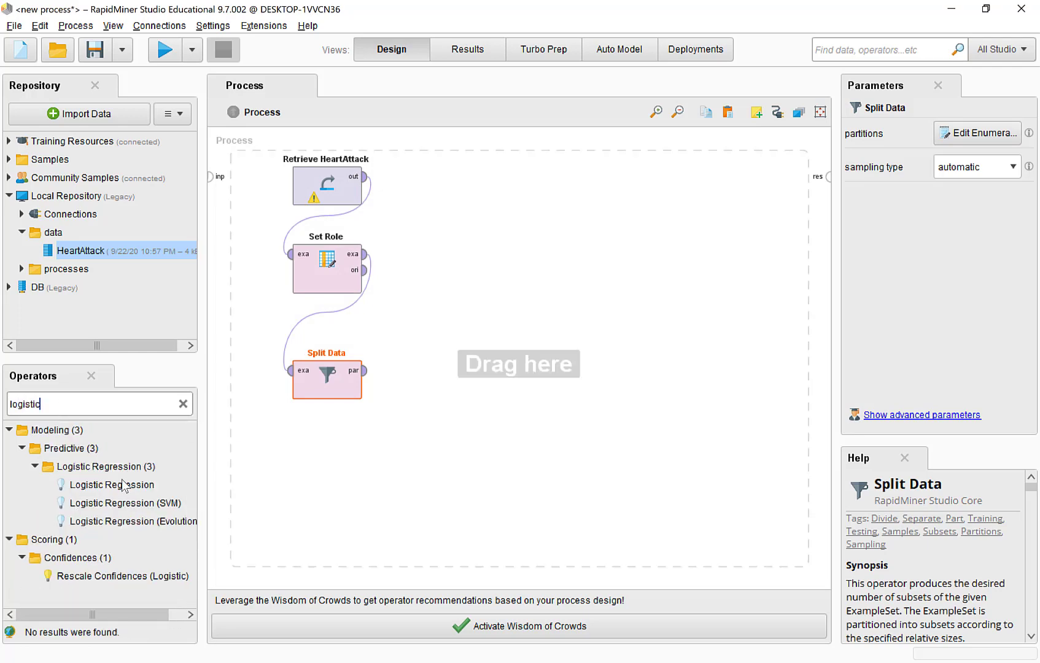
mouse_move(120, 485)
left_mouse_down()
mouse_move(464, 228)
mouse_move(483, 202)
left_mouse_up()
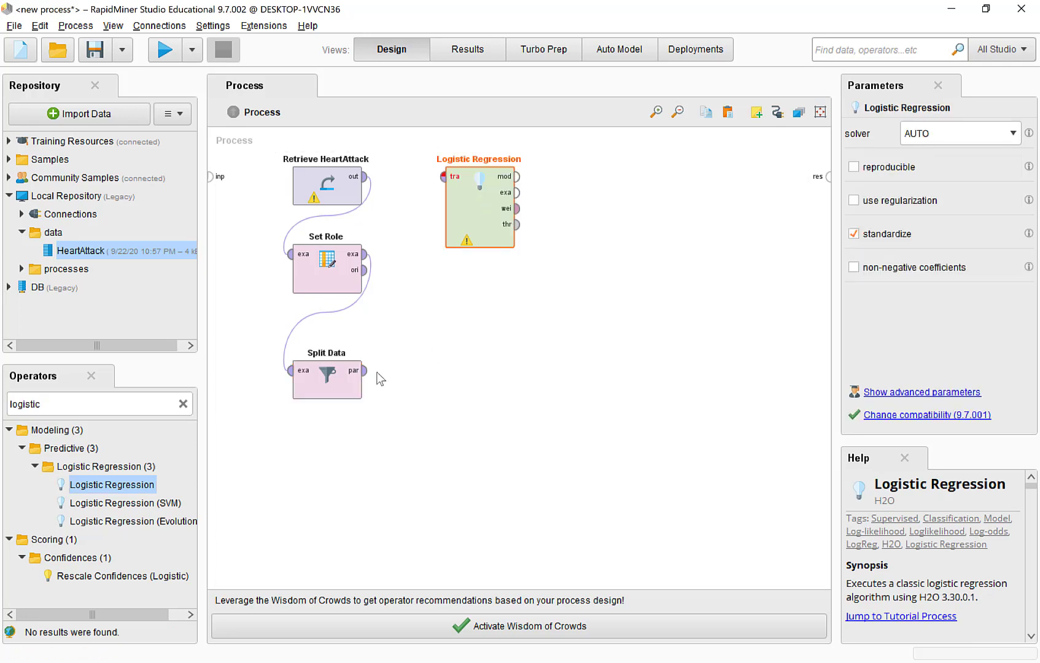
left_click(365, 370)
left_click(443, 176)
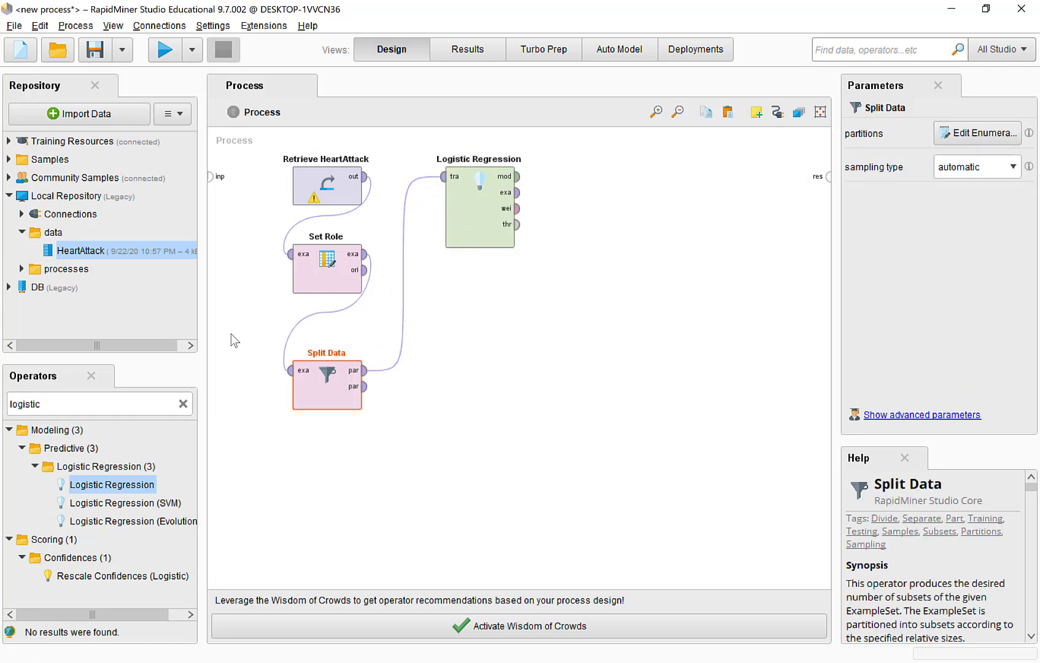
- Add an Apply Model operator and feed it the Logistic Regression model and the second Split Data partition as unlabelled data
left_click(87, 405)
type("ap")
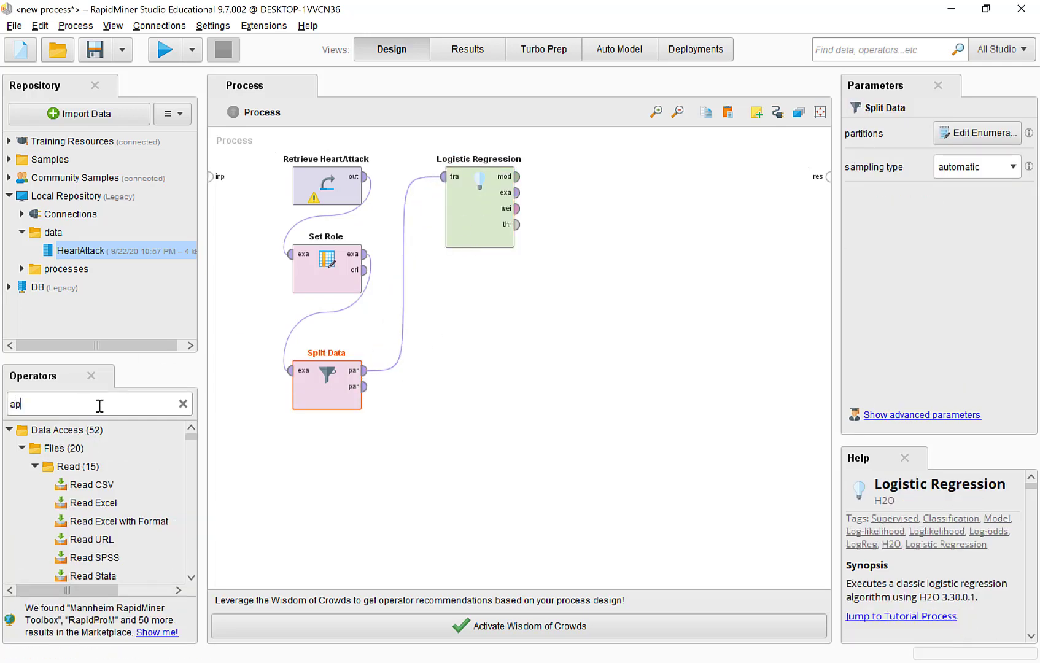
type("ply model")
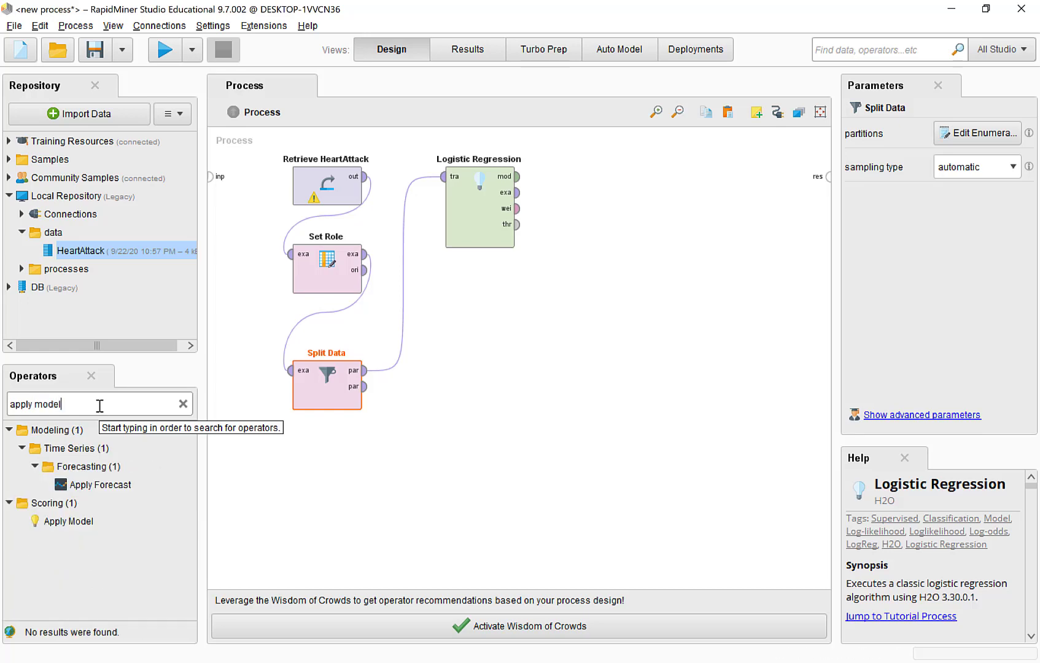
left_click_drag(66, 522, 534, 421)
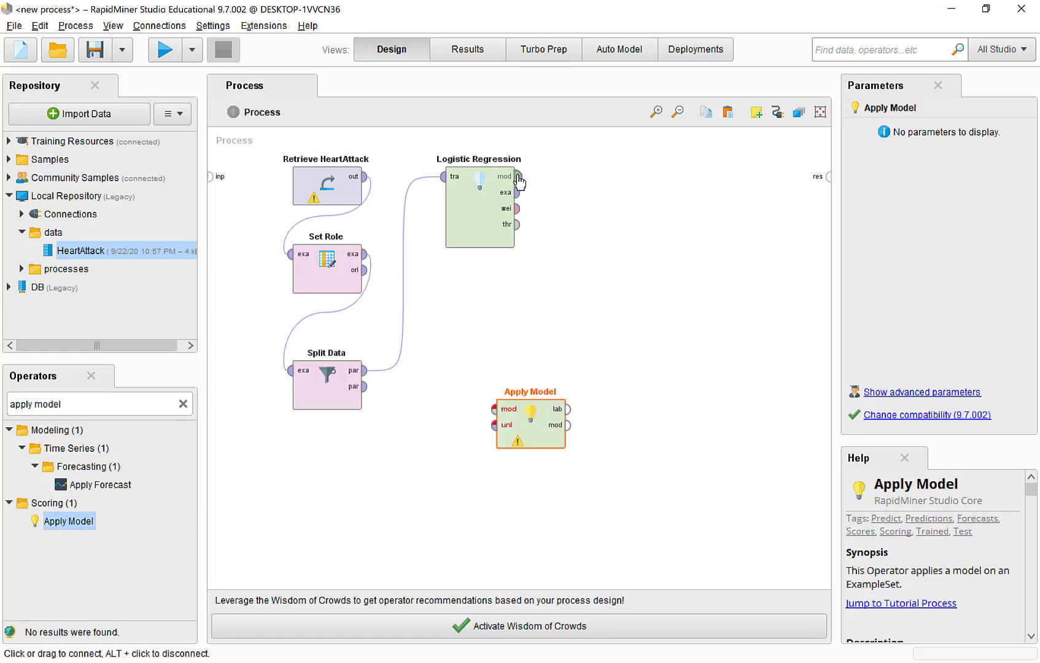
left_click(517, 176)
left_click(495, 409)
left_click(363, 386)
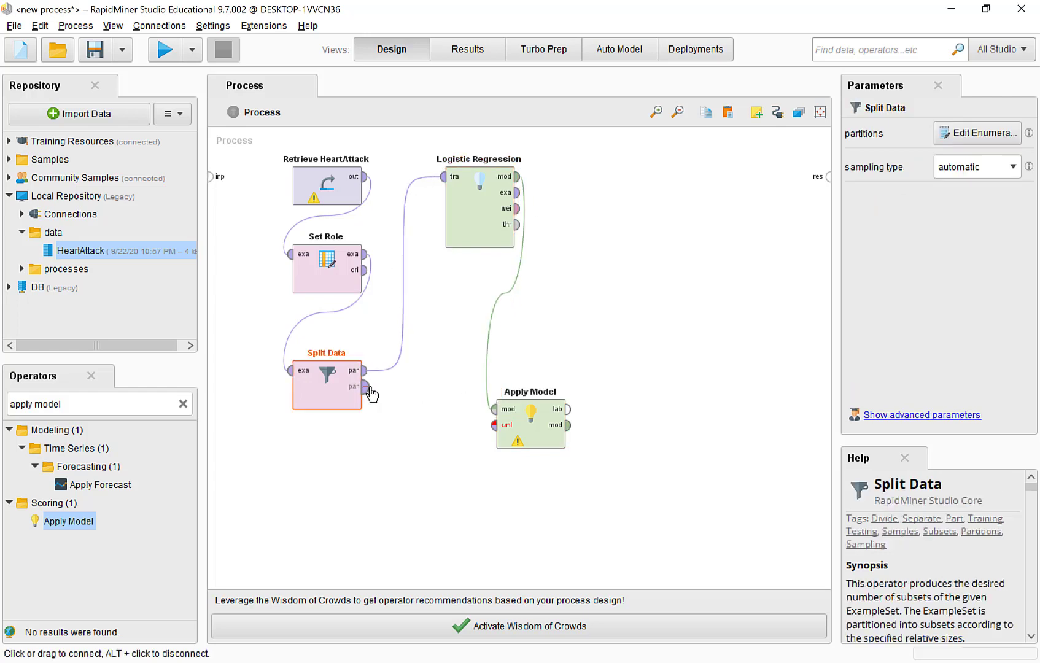
left_click(494, 425)
- Tidy the process layout by moving Apply Model away from Logistic Regression's column and lowering Split Data in line with it
left_click_drag(531, 440, 582, 440)
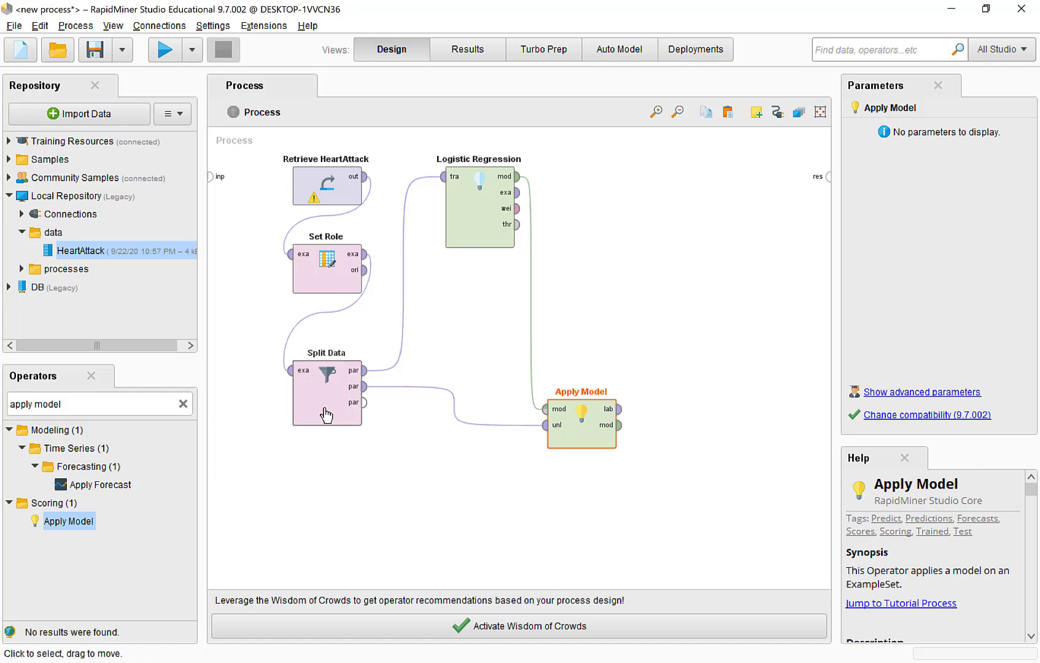
left_click_drag(325, 417, 320, 460)
left_click(343, 292)
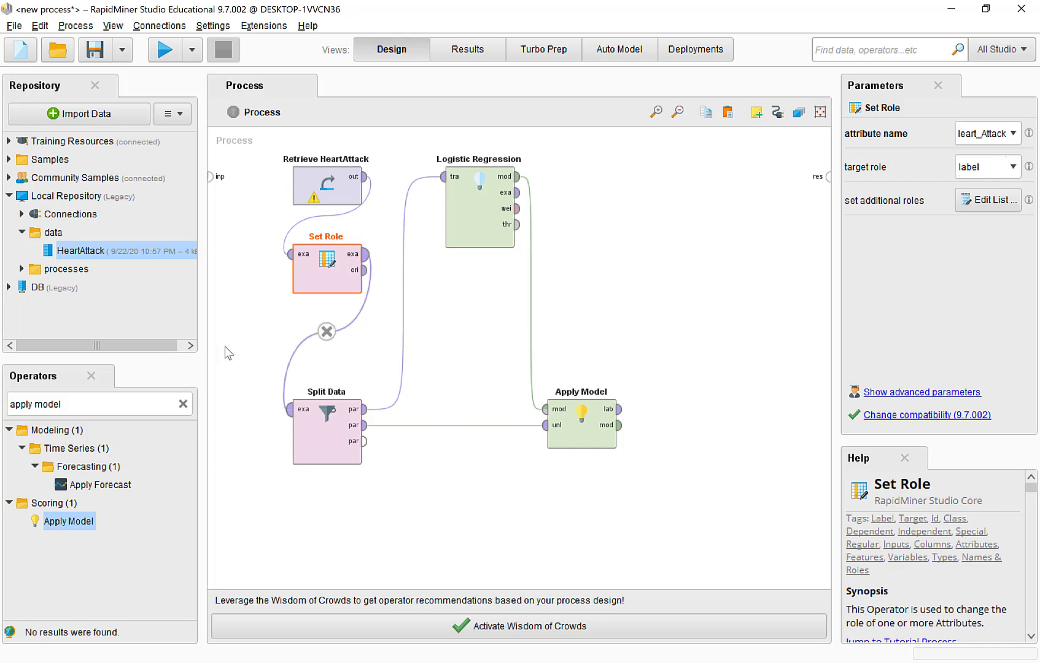
- Find the Create Lift Chart operator and add it to the process beyond Logistic Regression
left_click(108, 408)
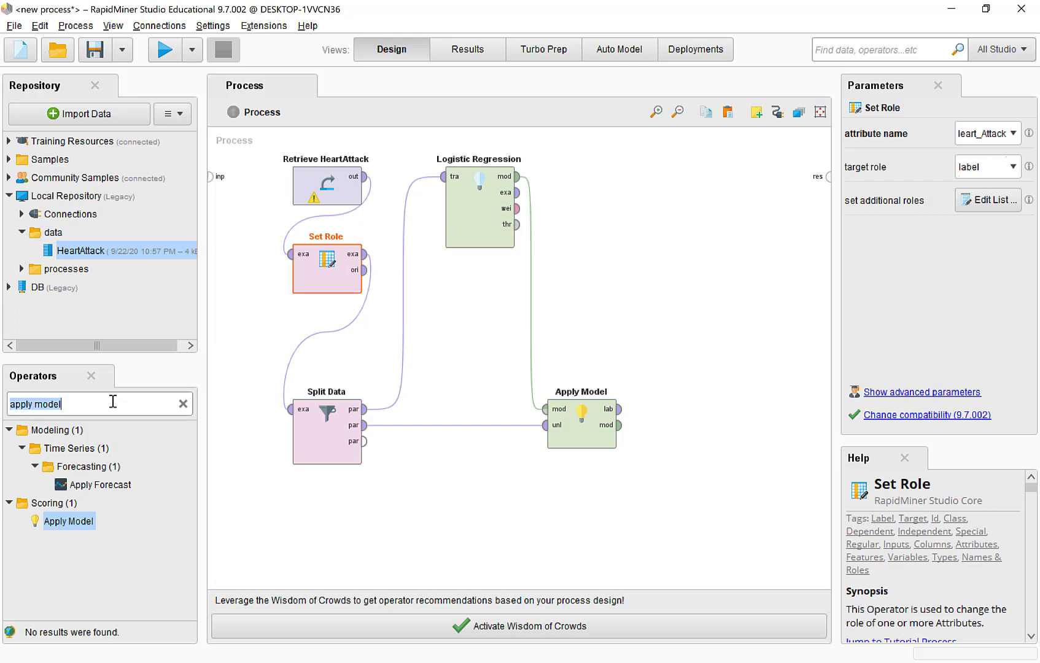
type("cre")
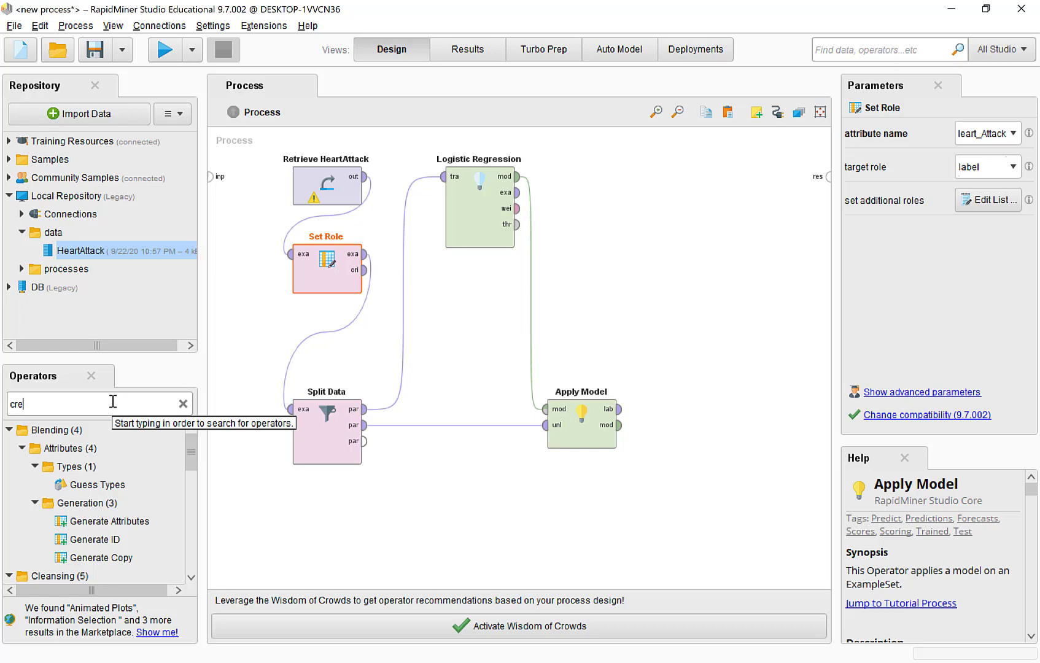
type("ate")
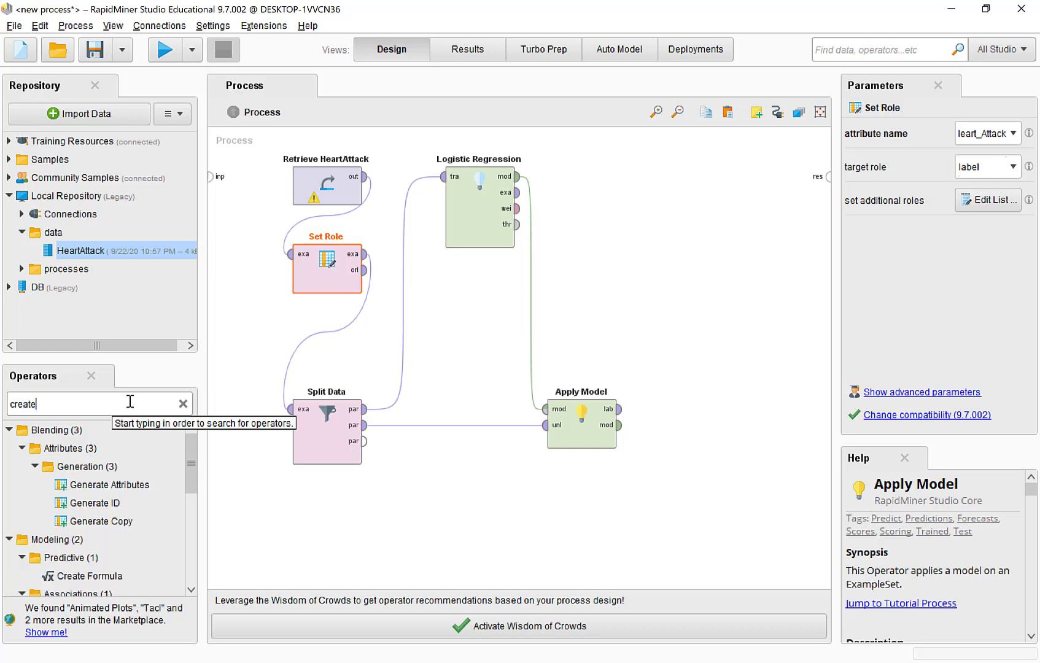
type(" lift")
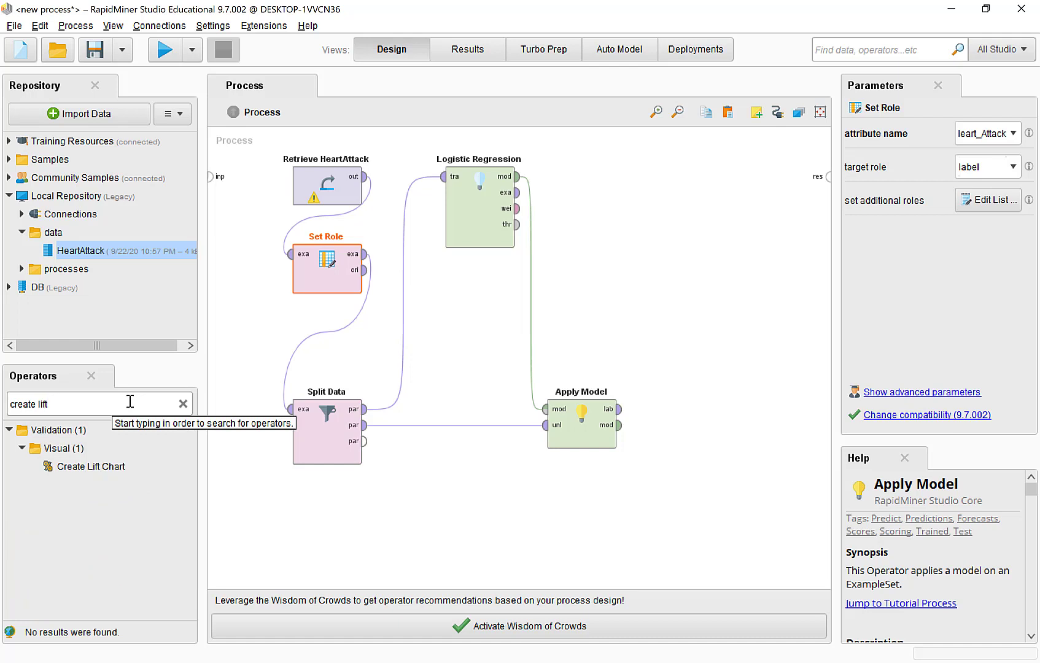
left_click_drag(86, 466, 703, 252)
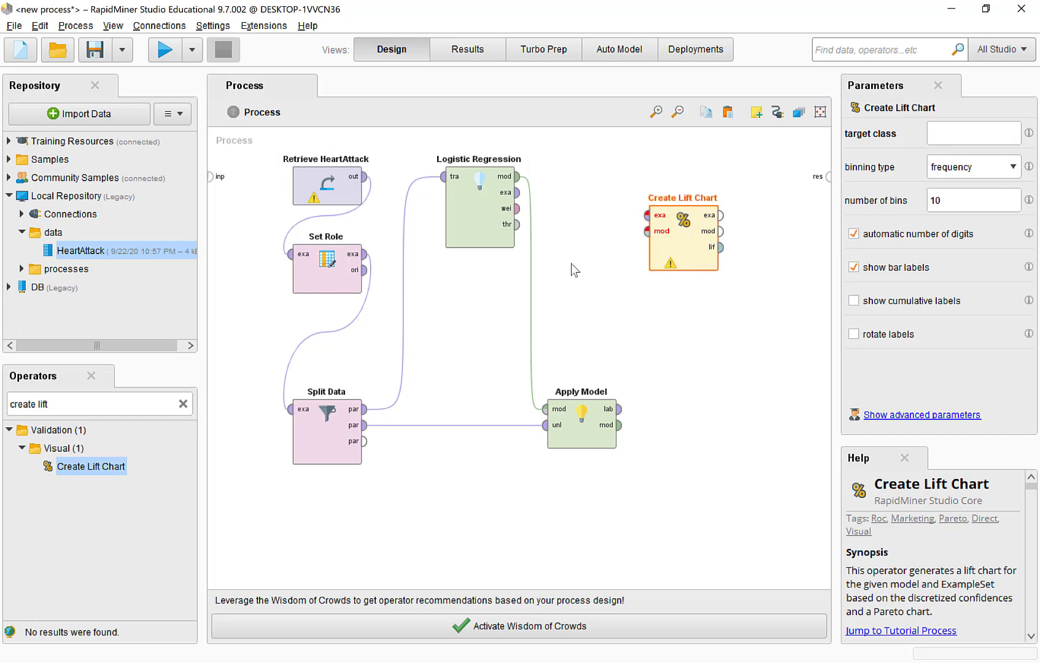
- Connect Apply Model's labelled data and model outputs to Create Lift Chart, and move that operator closer to the process results
left_click(619, 409)
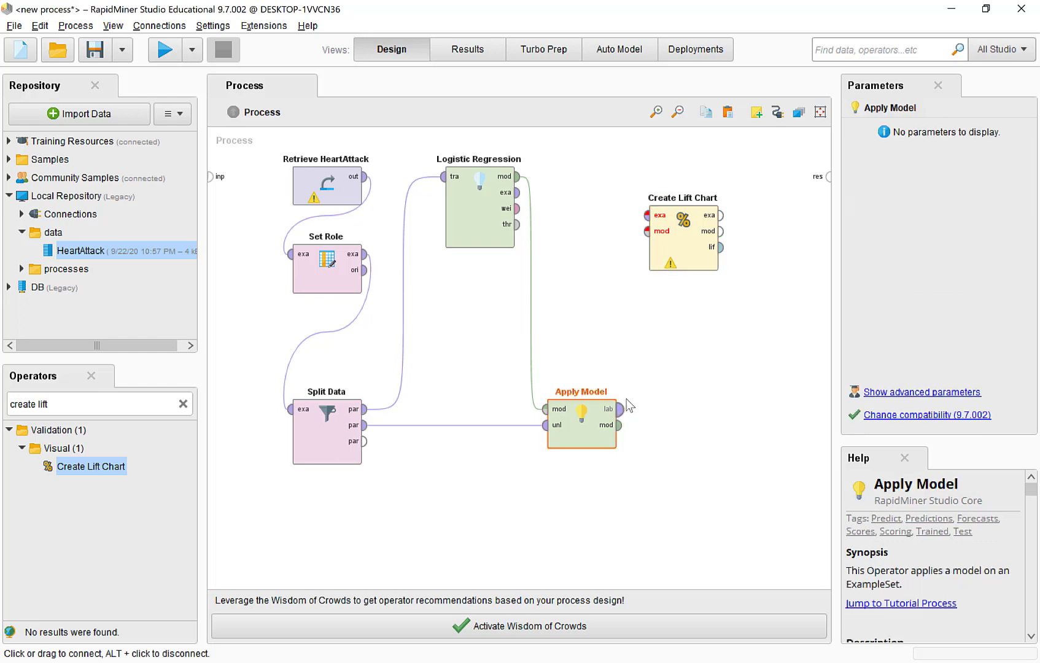
left_click(647, 215)
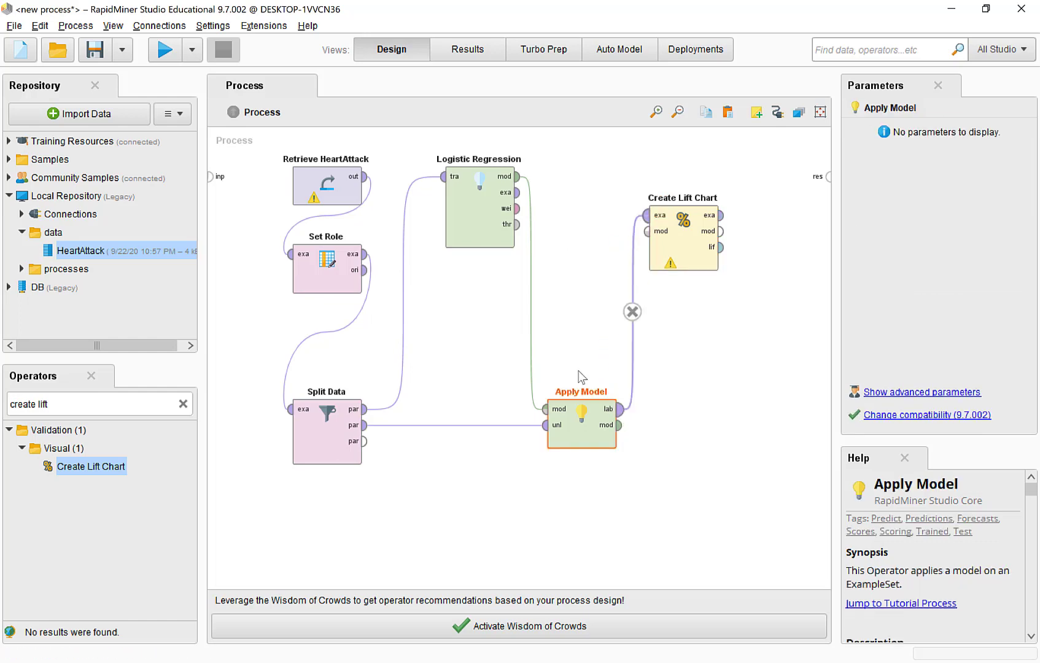
mouse_move(580, 436)
left_mouse_down()
mouse_move(544, 438)
mouse_move(599, 440)
left_mouse_up()
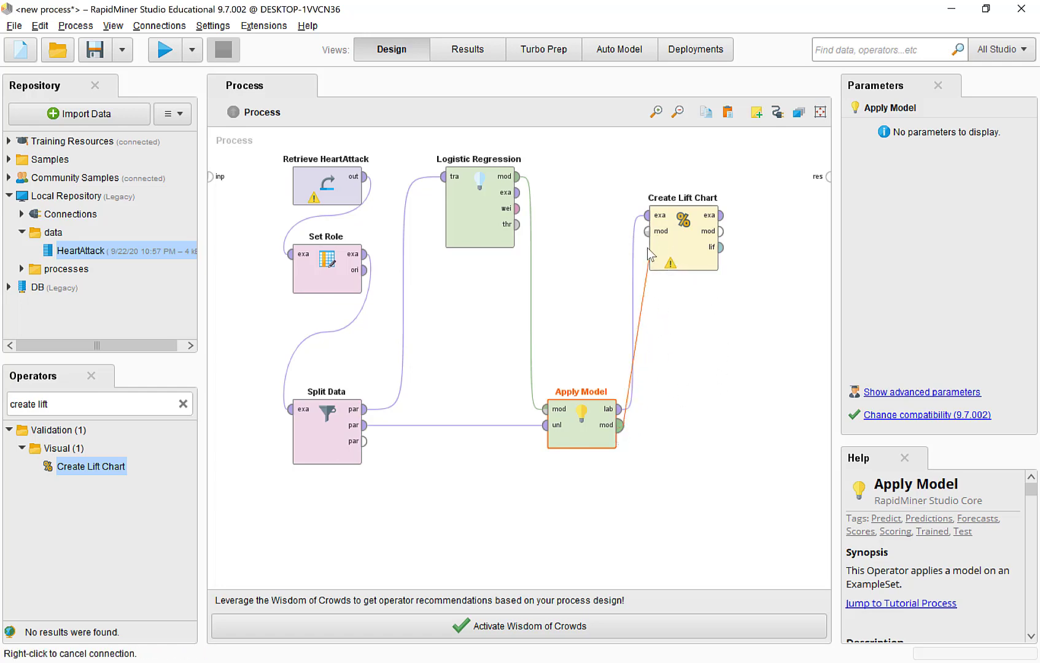
left_click(647, 231)
left_click_drag(680, 268, 715, 260)
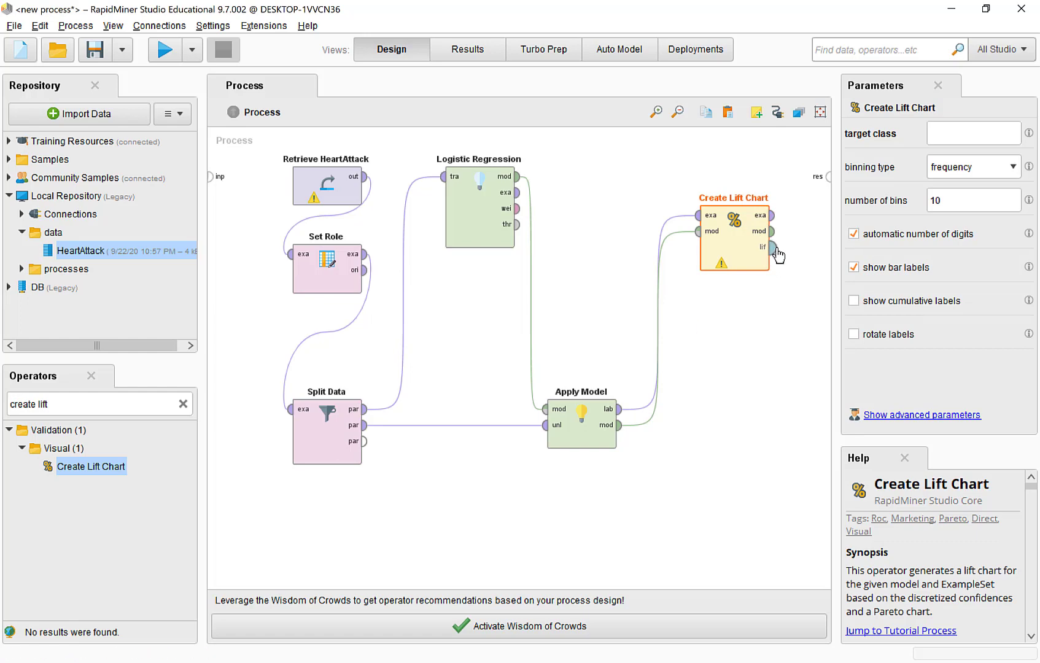
- Connect Create Lift Chart's lift chart output to the first process result and its example set output to the second
mouse_move(775, 252)
left_click(772, 248)
left_click(828, 179)
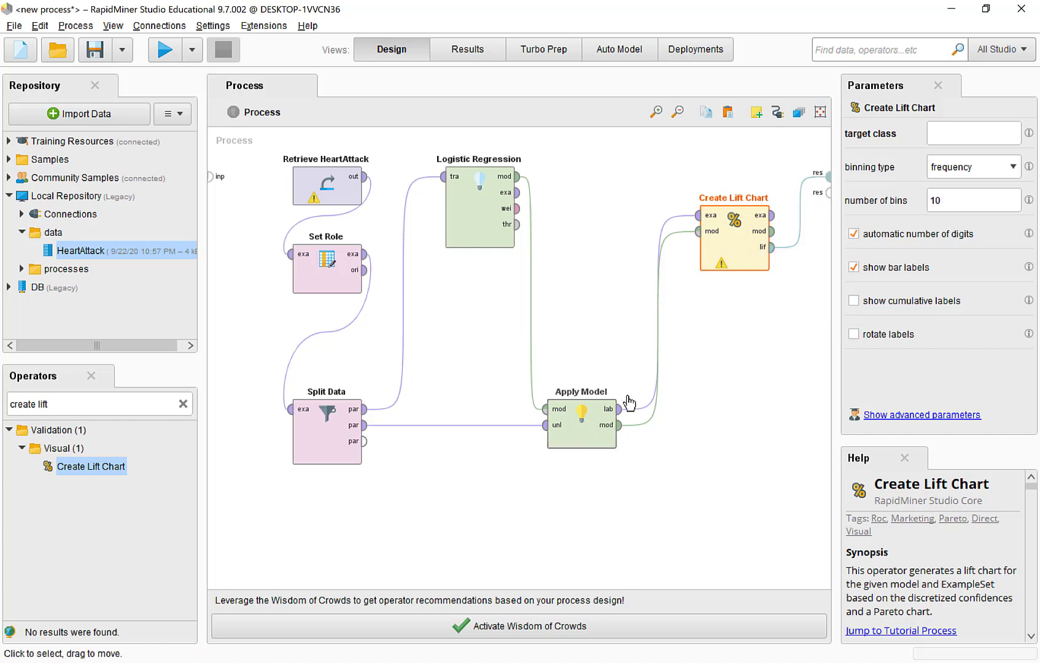
left_click(773, 216)
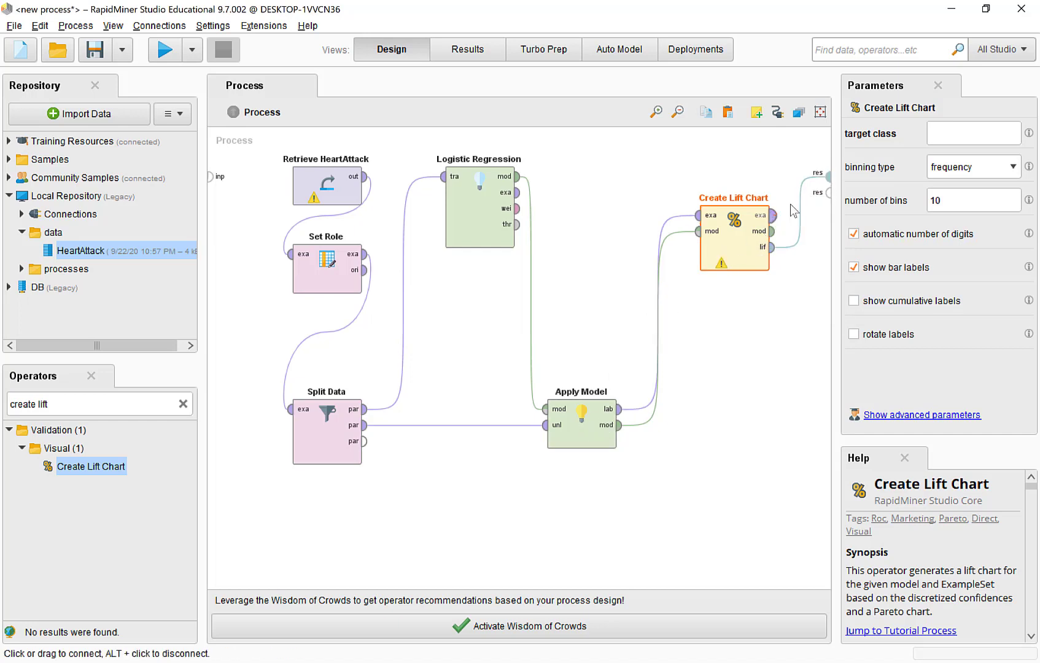
left_click(828, 195)
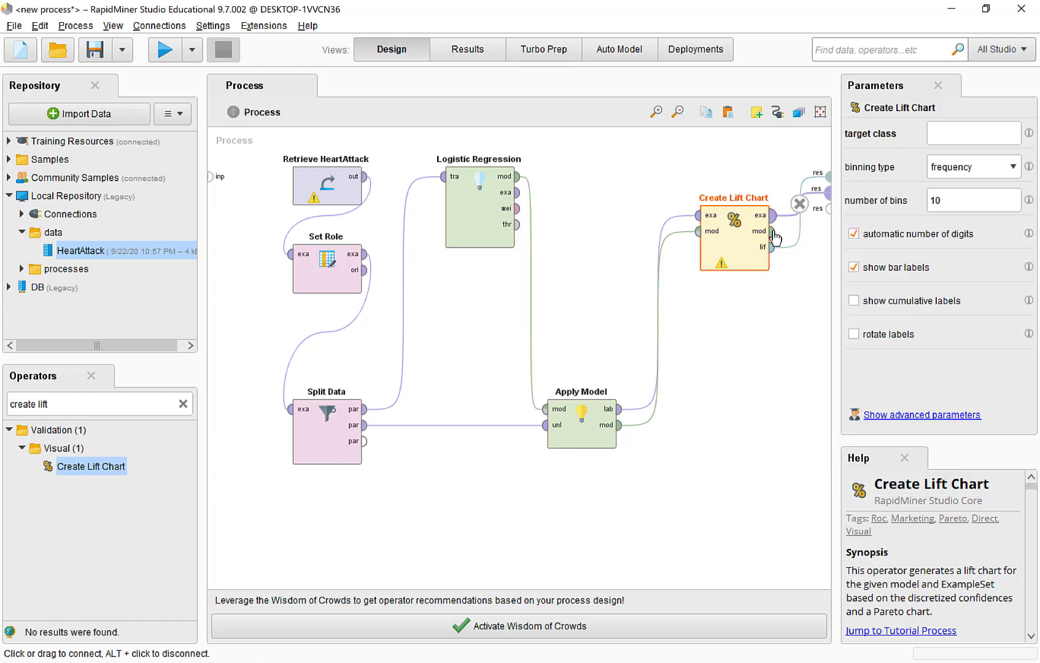
- Set Create Lift Chart's target class to Yes, checking the class spelling in the HeartAttack statistics
left_click(965, 132)
left_click(461, 54)
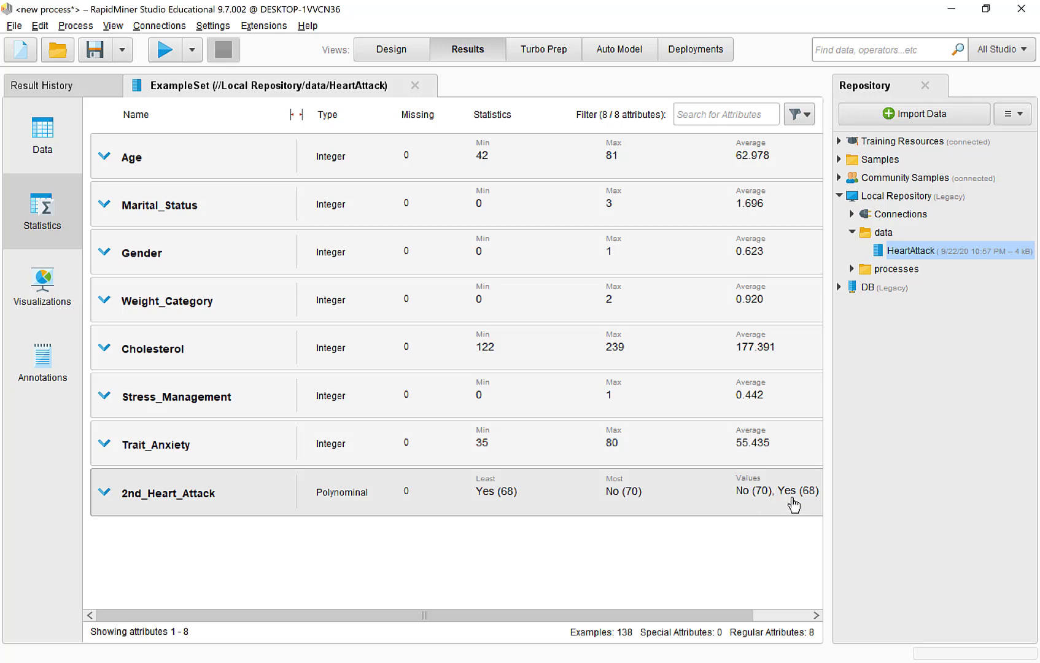
left_click(393, 54)
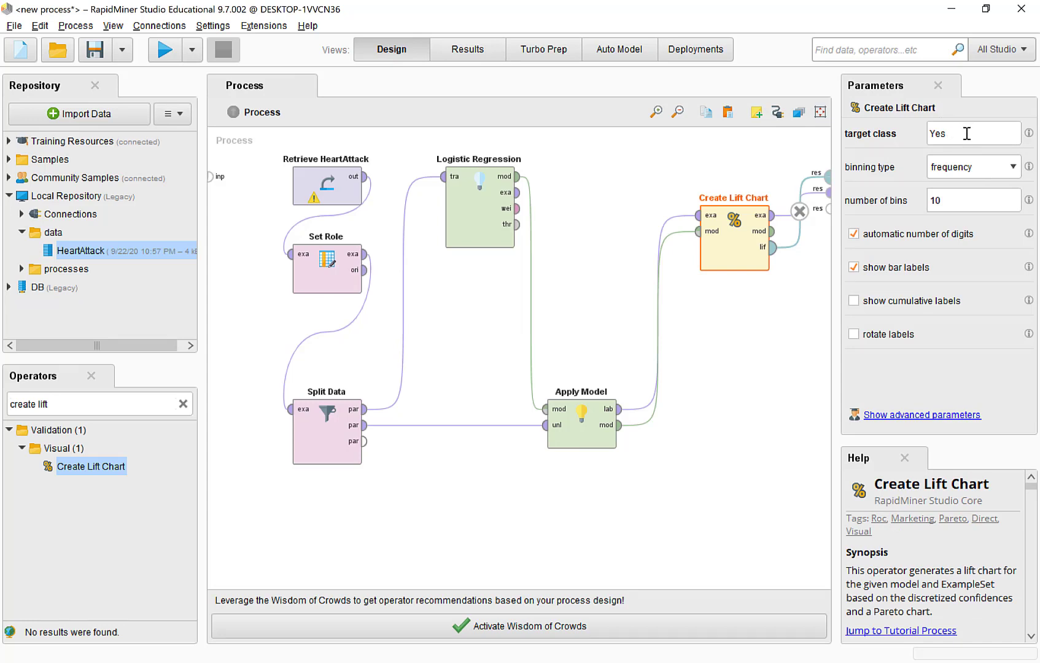
- Try to run the process with Create Lift Chart's target class written in lowercase as yes
left_click_drag(965, 133, 926, 137)
type("y")
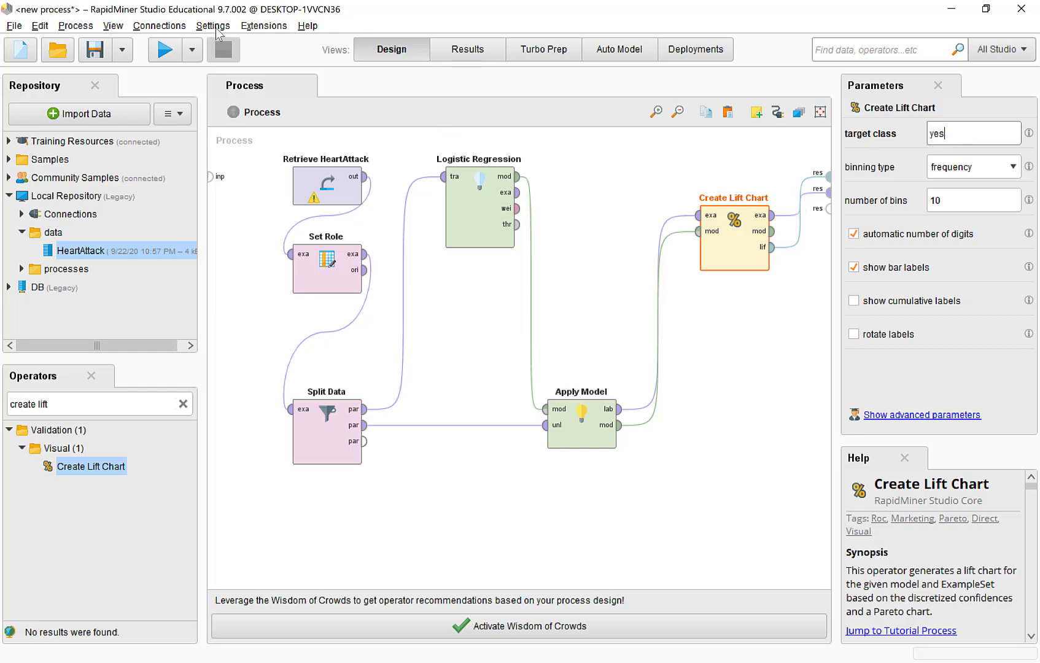
left_click(165, 49)
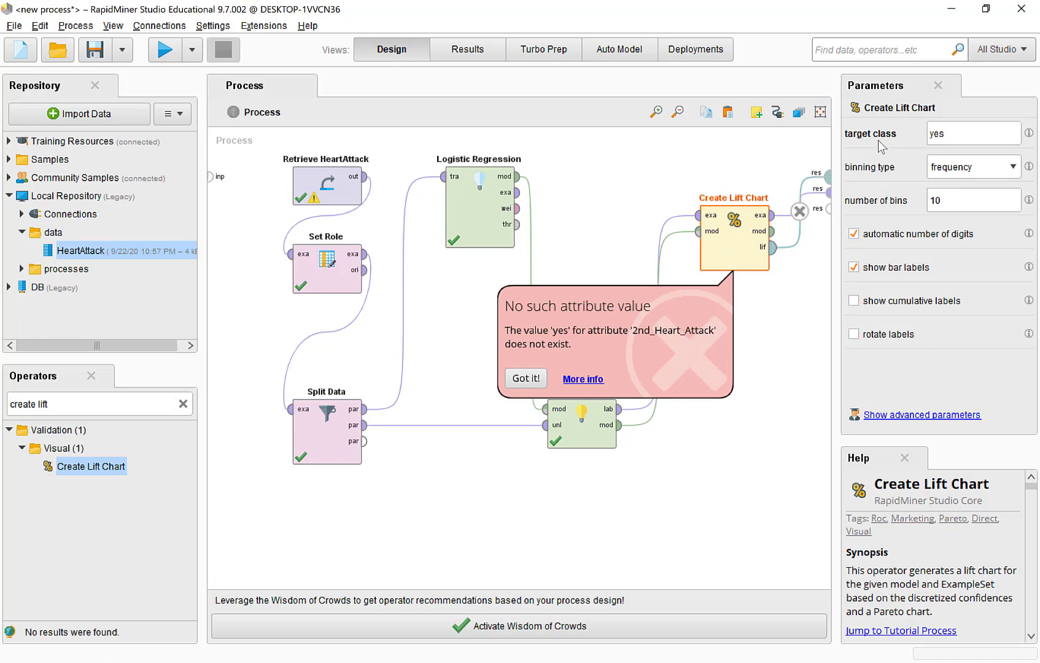
- Set Create Lift Chart's target class to Yes and use absolute binning with a bin size of 15
left_click(938, 132)
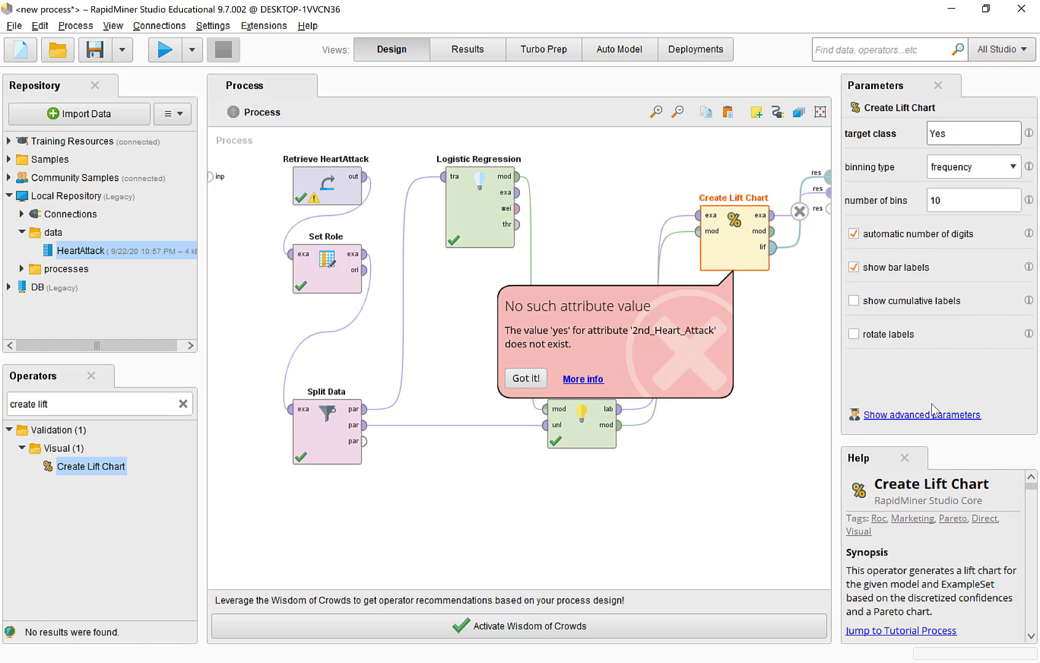
left_click(972, 167)
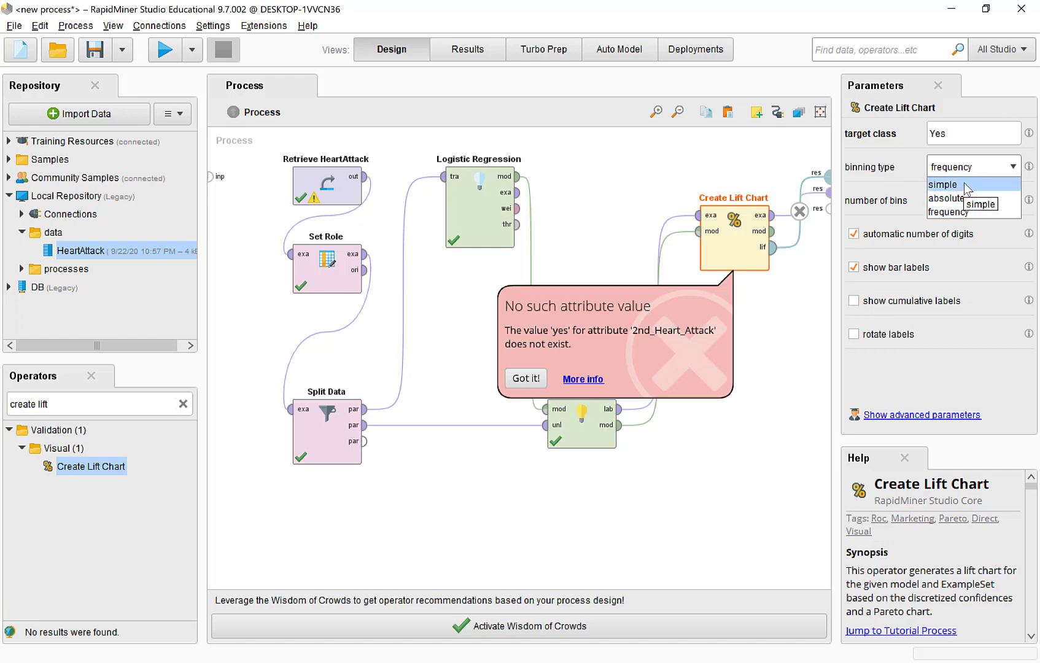
left_click(959, 184)
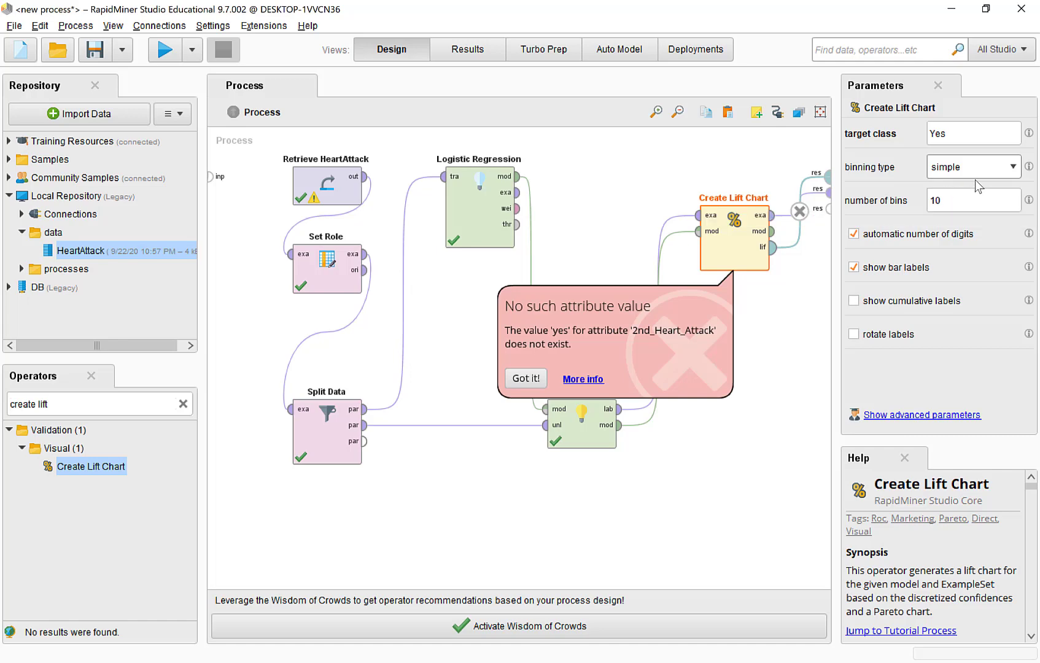
left_click(1001, 171)
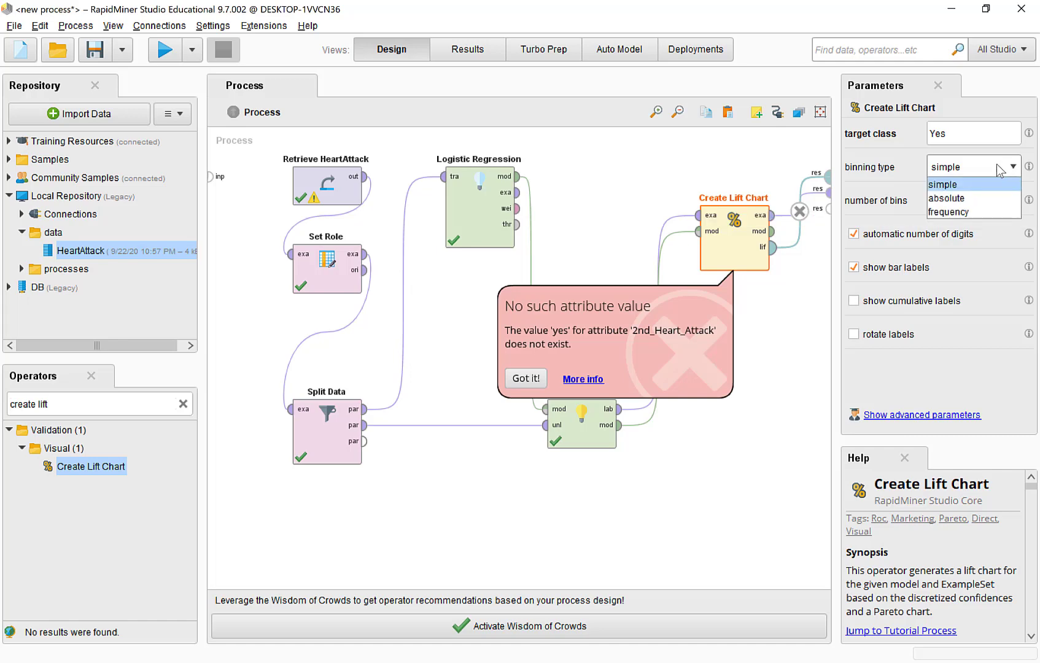
left_click(963, 198)
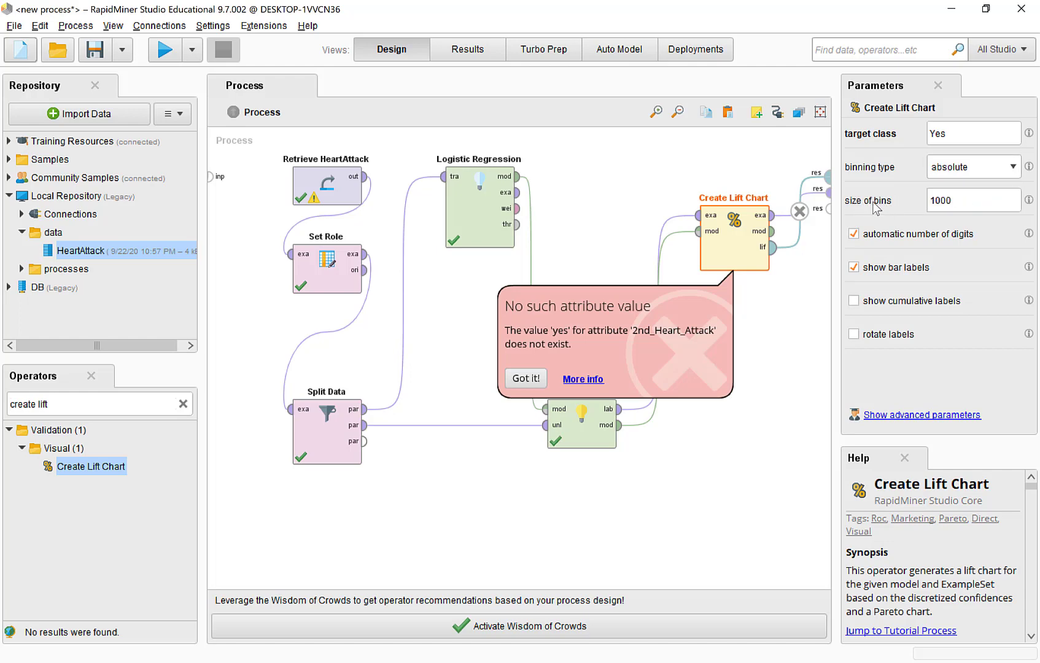
double_click(958, 198)
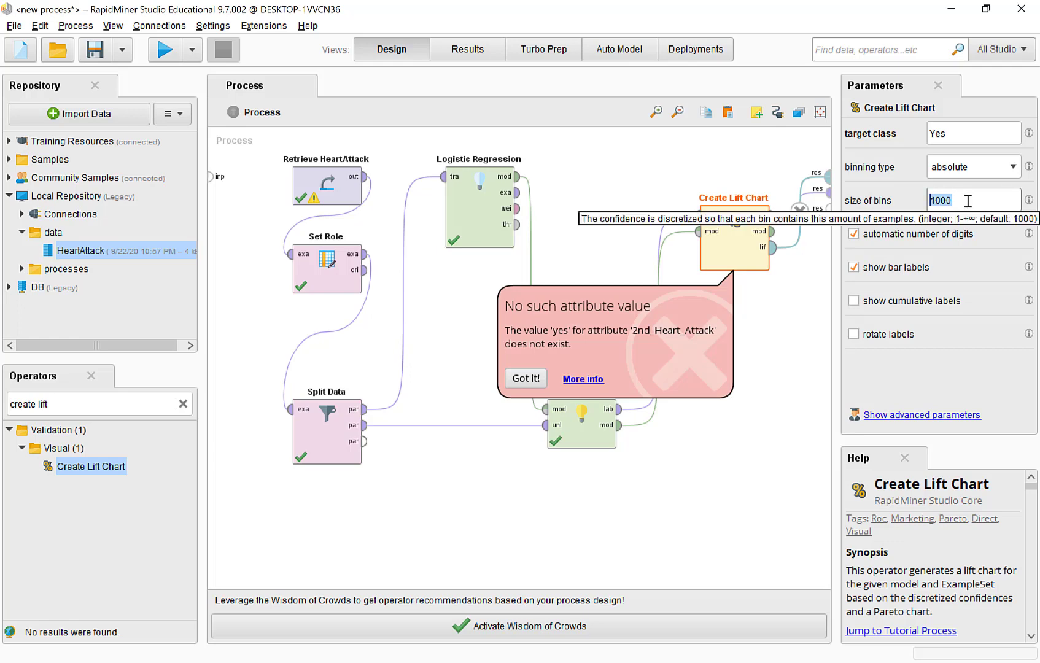
type("15")
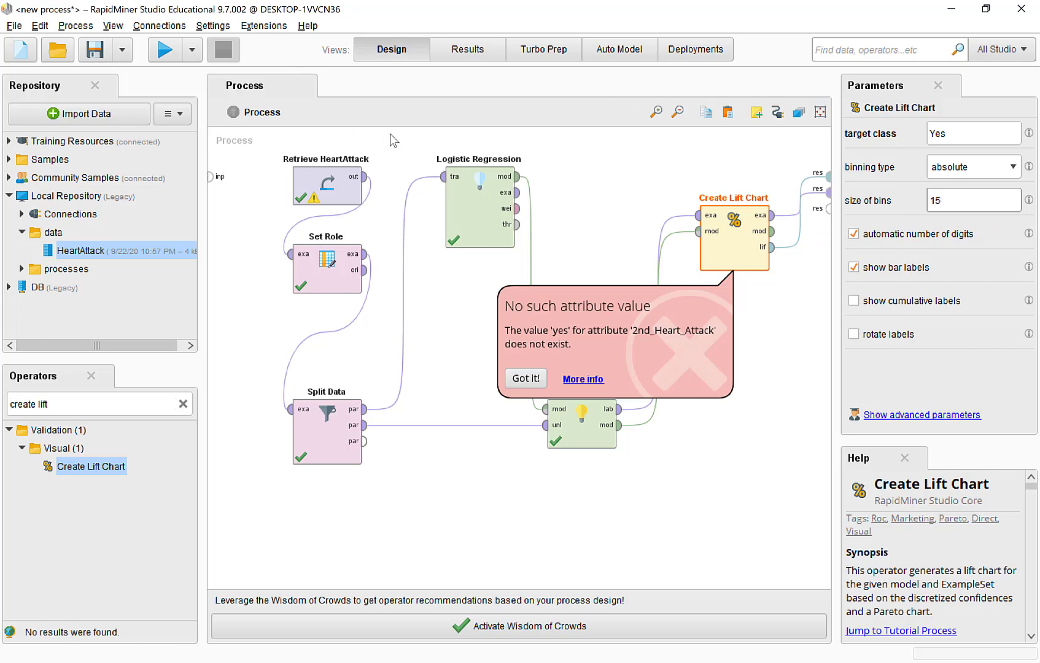
- Dismiss the error message, run the process and open the lift chart result
left_click(164, 50)
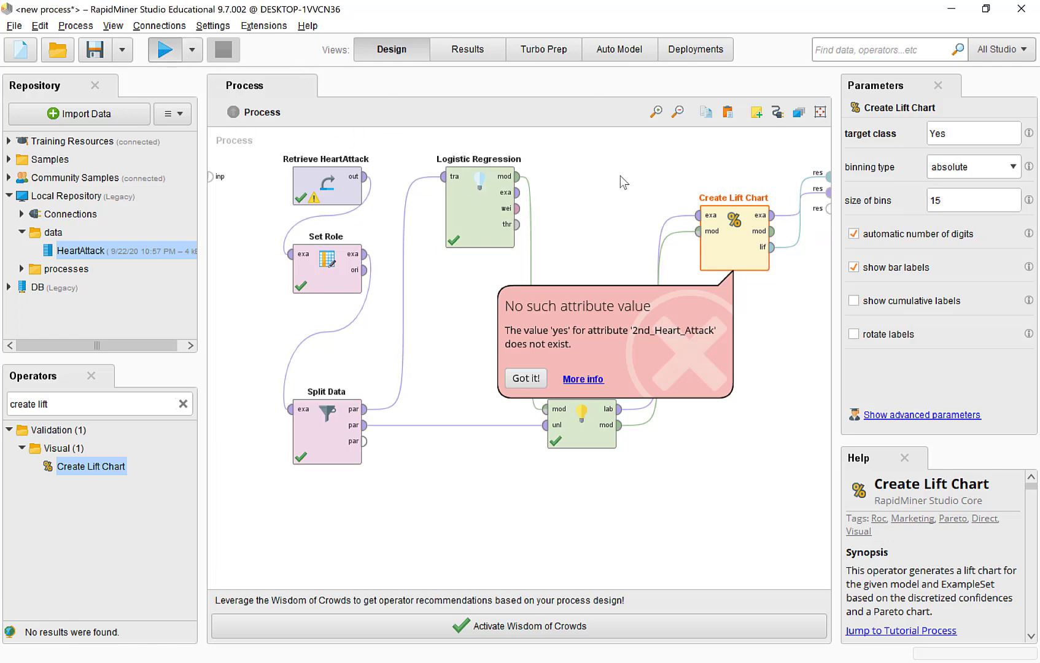
left_click(527, 378)
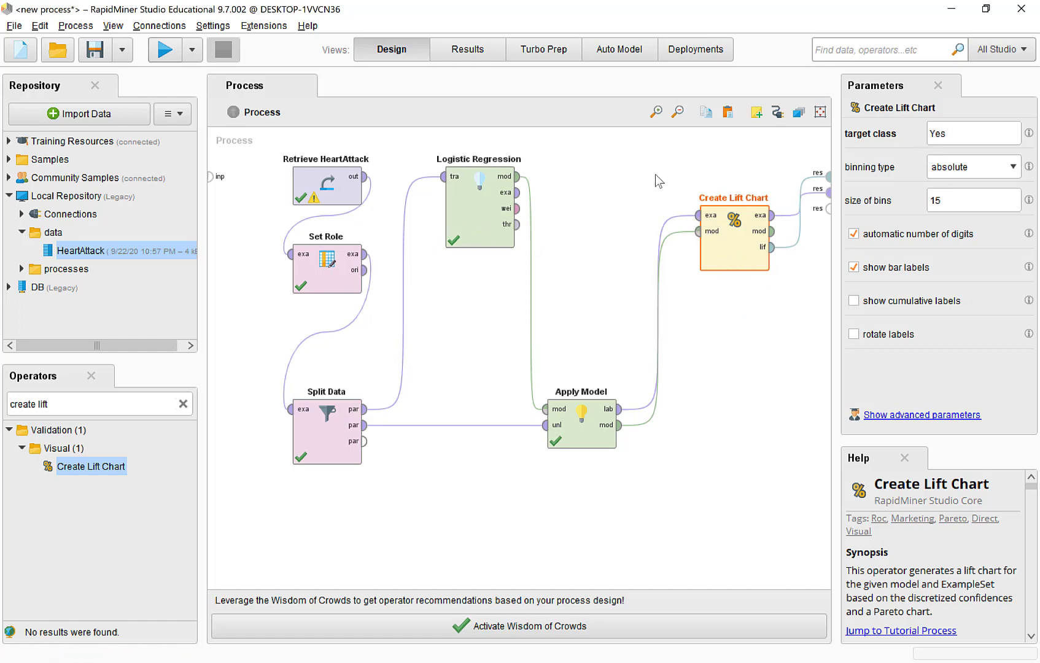
left_click(165, 53)
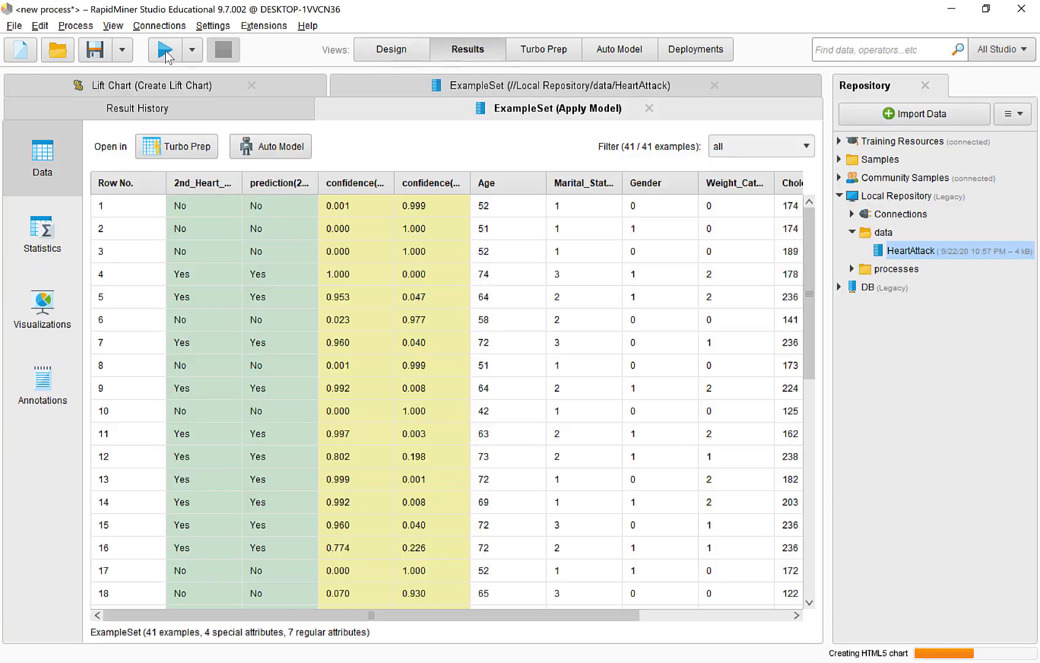
left_click(197, 85)
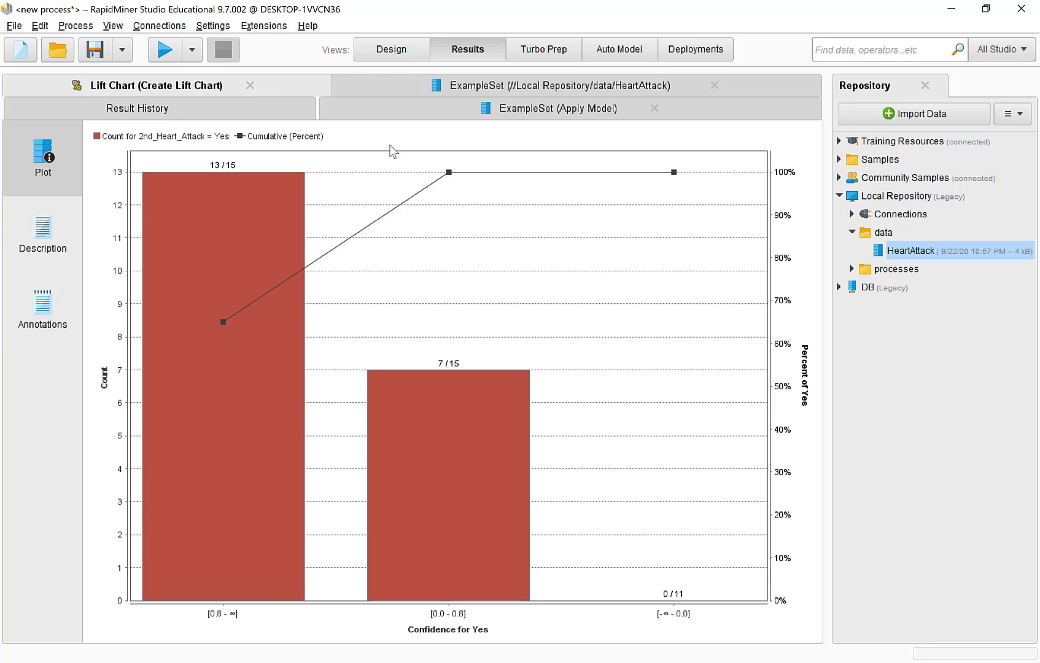
- Look through the scored example set from Apply Model, with the 2nd_Heart_Attack column wide enough to read its full name
left_click(402, 113)
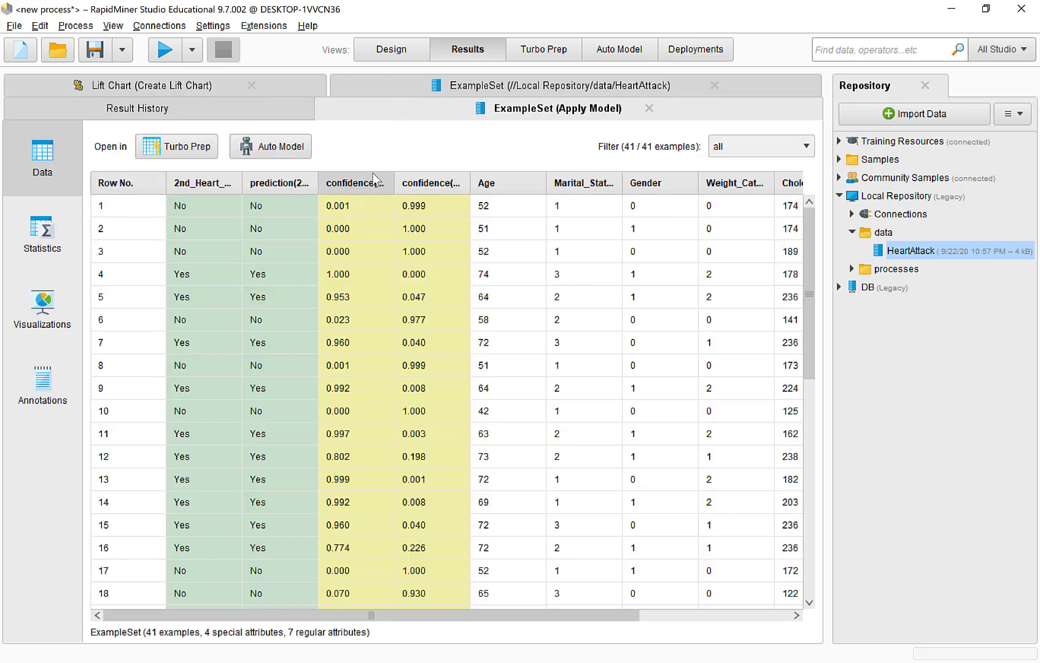
double_click(216, 182)
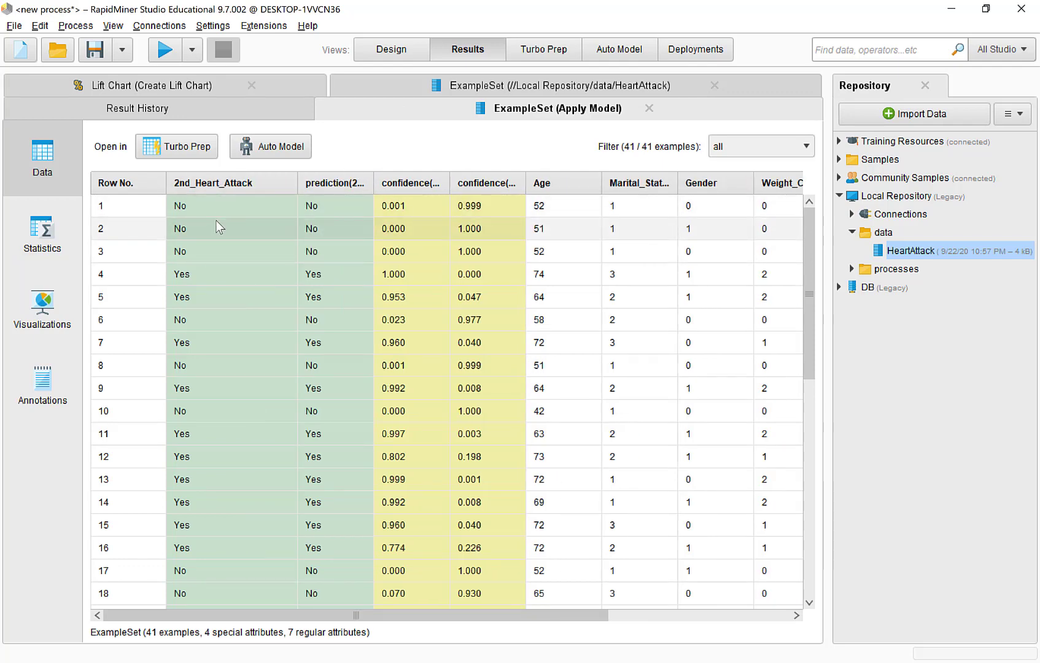
scroll(216, 467, "down", 2)
scroll(216, 500, "down", 7)
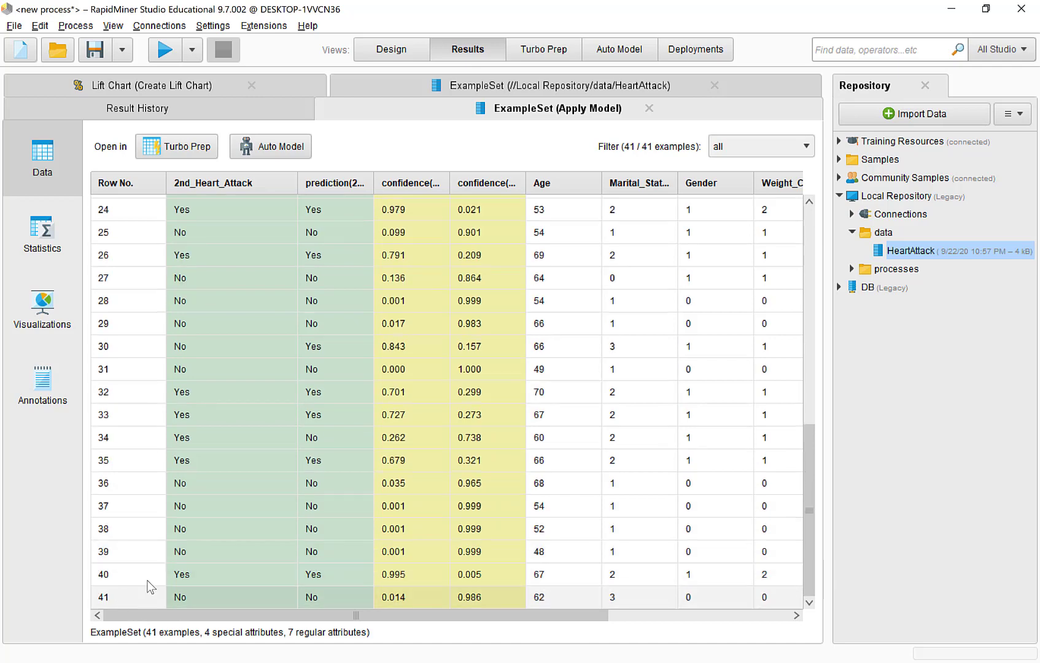
left_click_drag(808, 445, 801, 207)
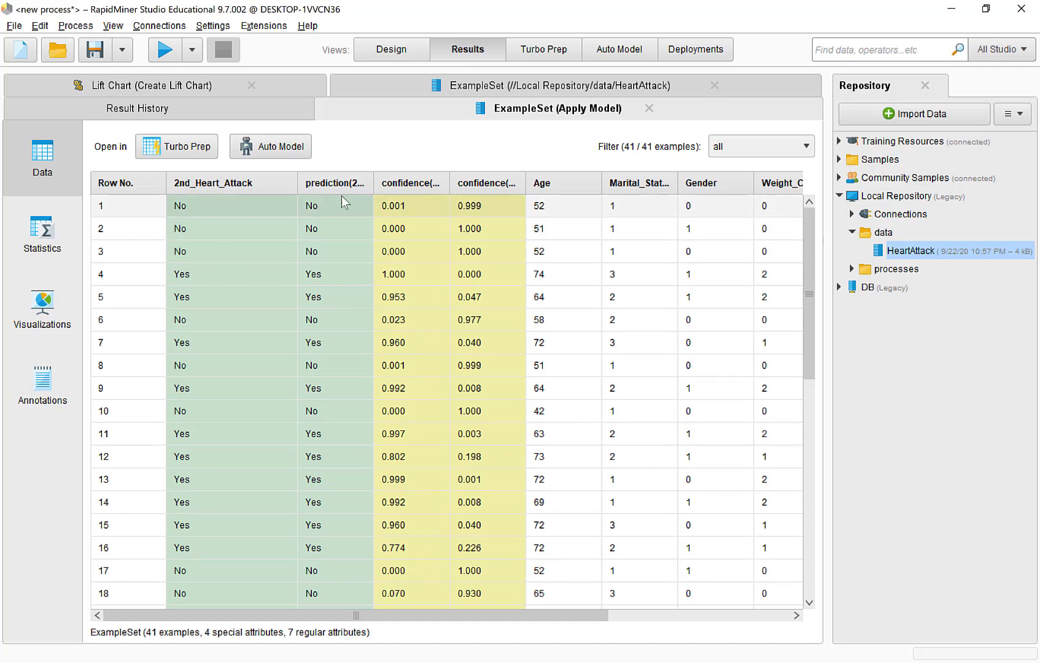
- Widen the prediction and confidence(Yes) columns of the scored examples and sort them by confidence(Yes) in descending order
left_click_drag(373, 179, 453, 179)
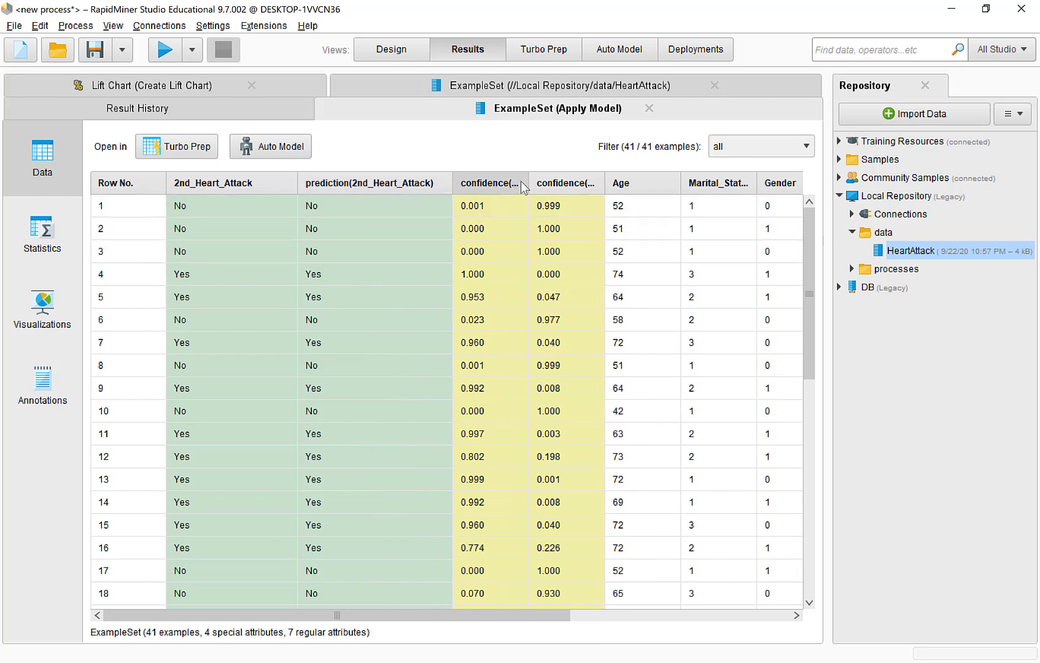
left_click_drag(528, 180, 581, 180)
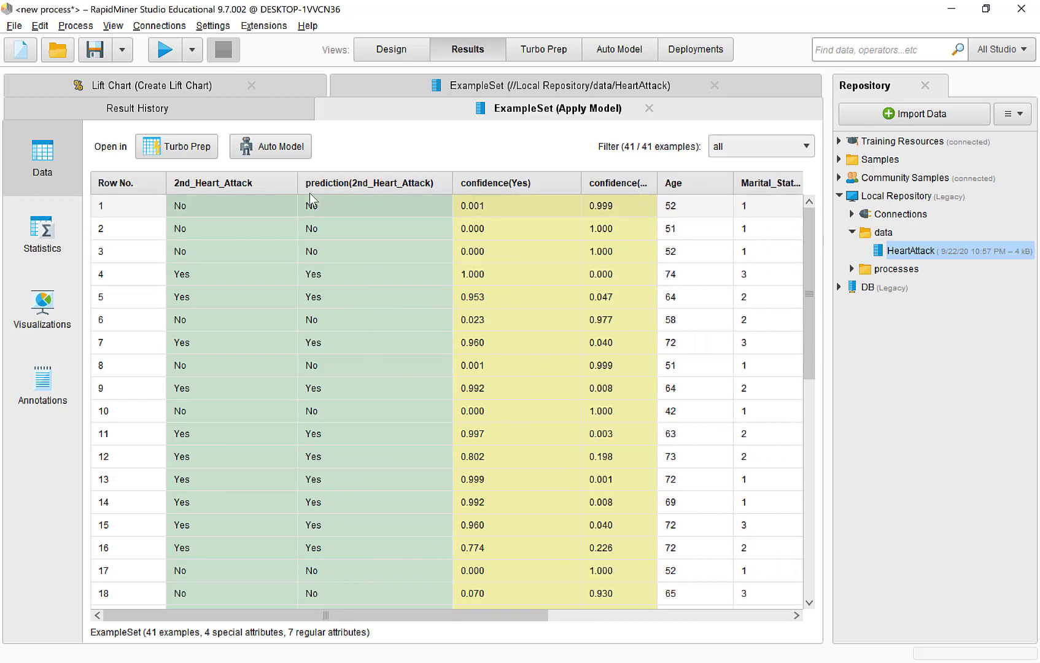
left_click_drag(300, 185, 283, 184)
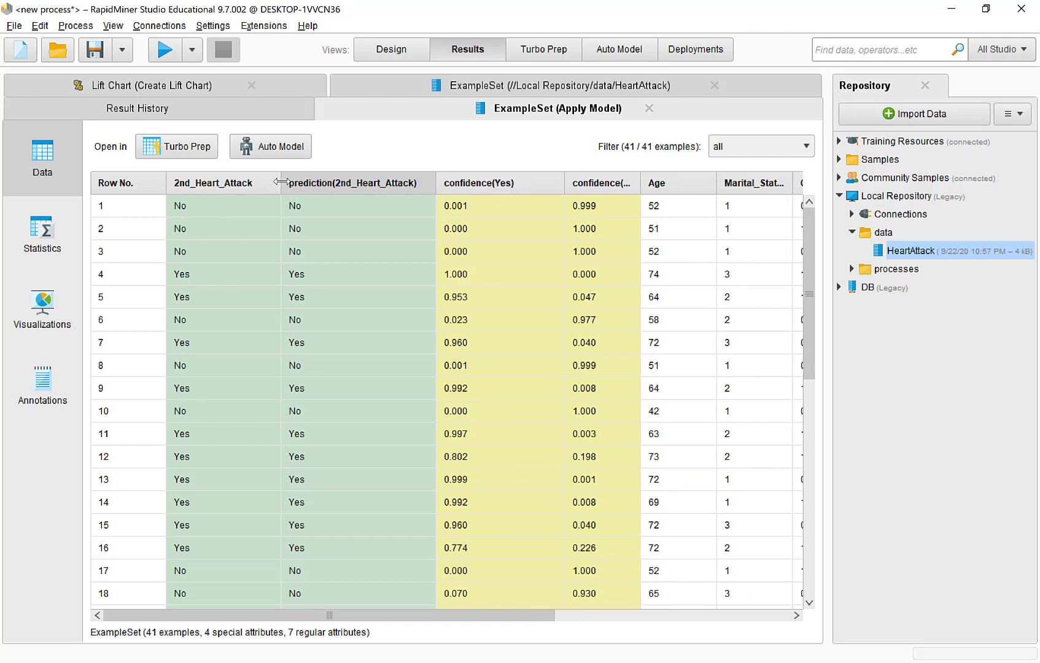
left_click(494, 183)
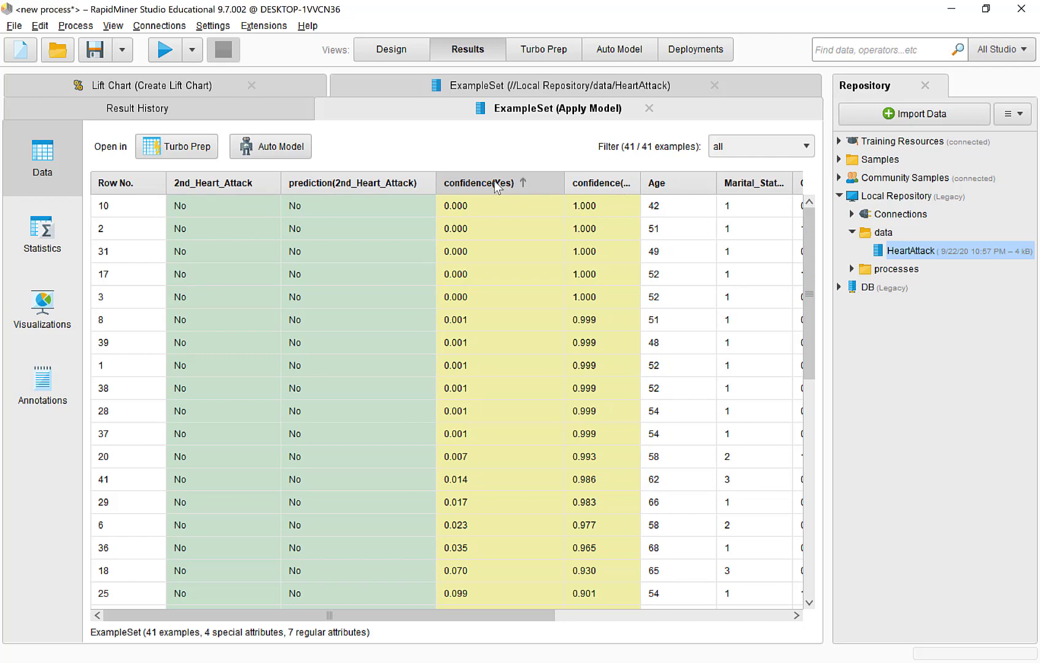
left_click(493, 183)
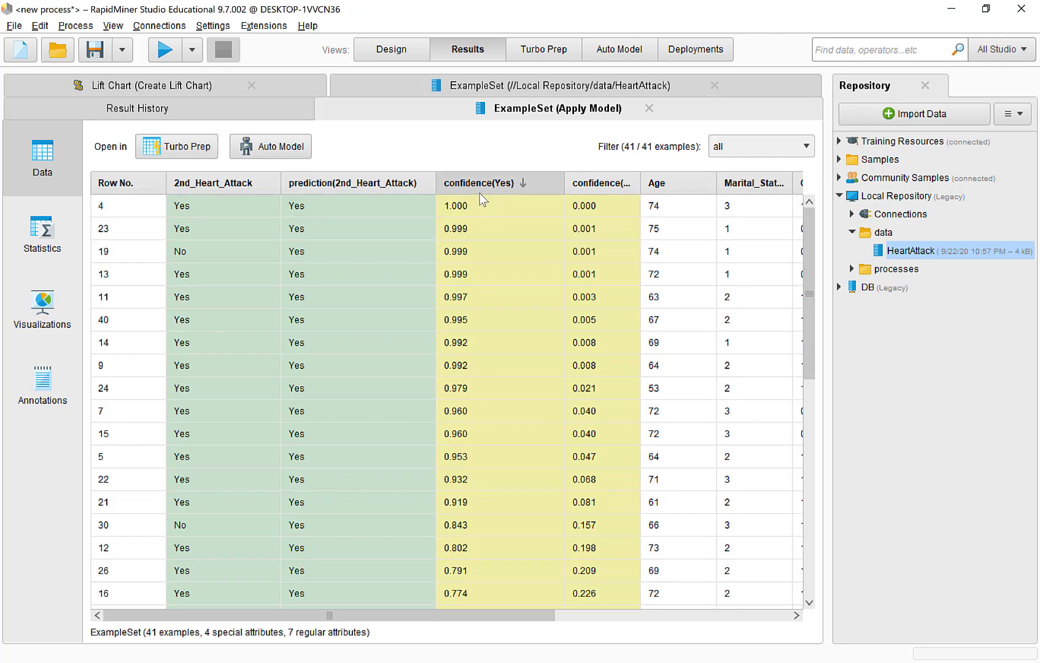
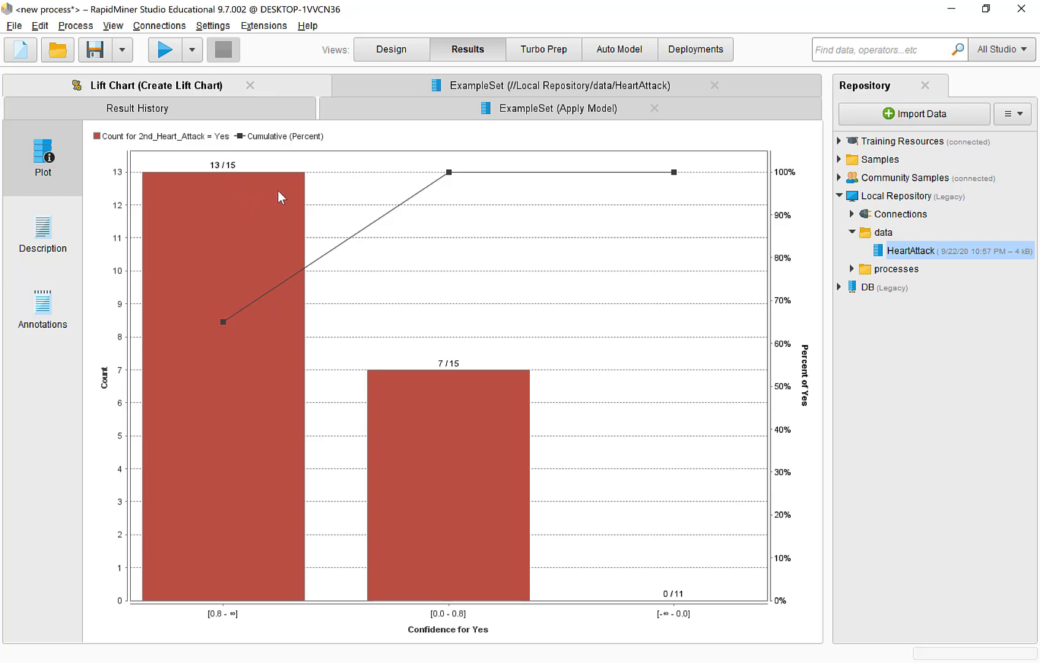
- Compare the 2nd_Heart_Attack class distribution in the HeartAttack statistics with the lift chart
left_click(496, 91)
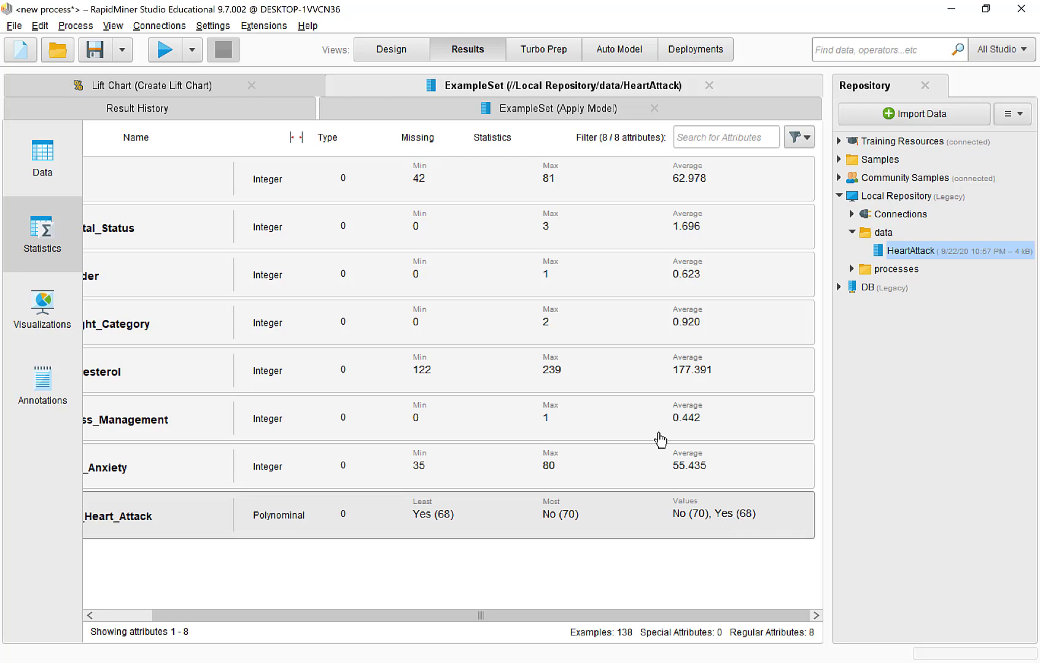
left_click(167, 86)
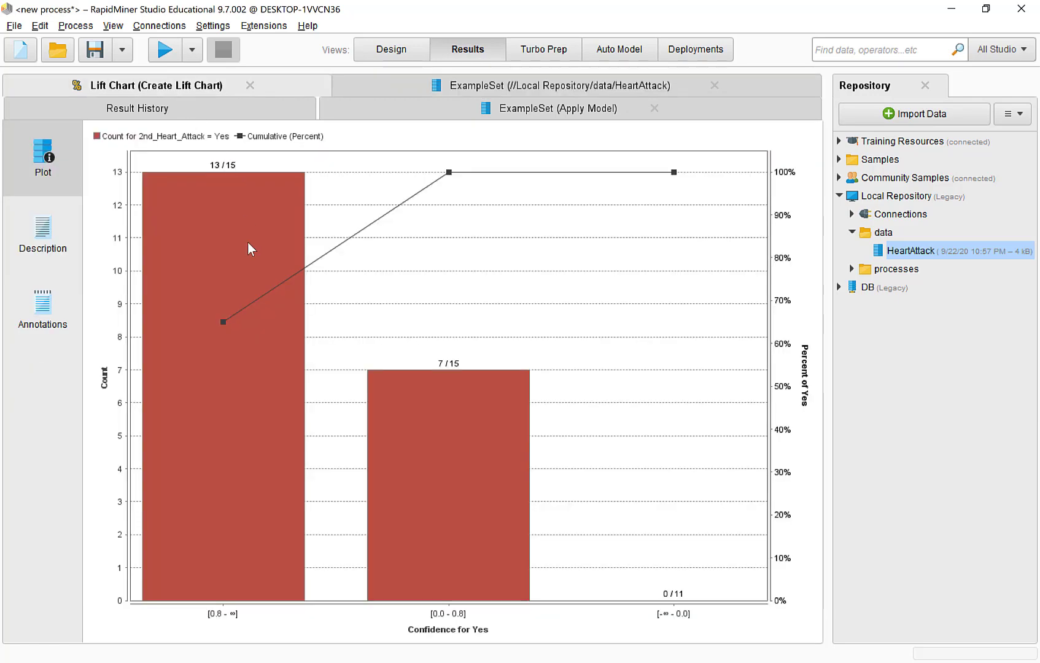